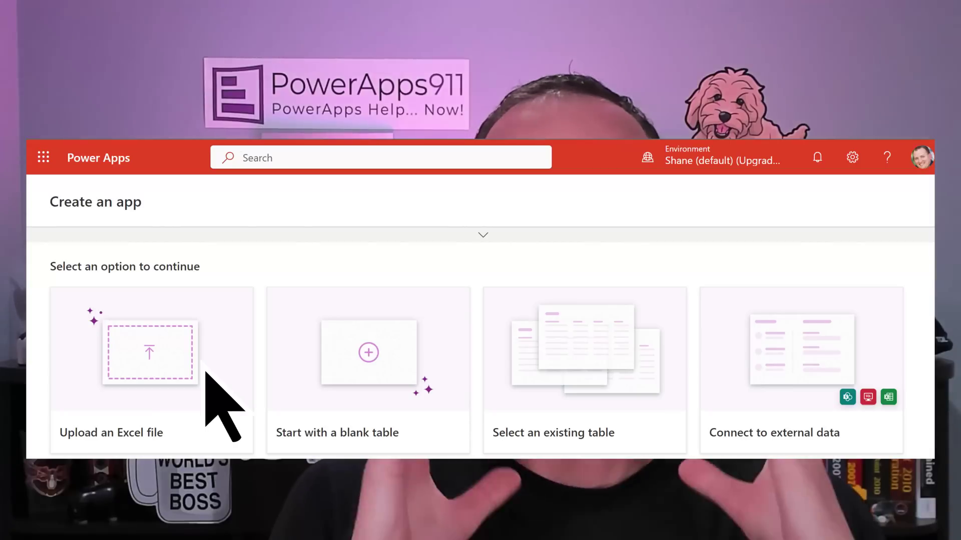
{"action": "left_click", "coordinate": [205, 371]}
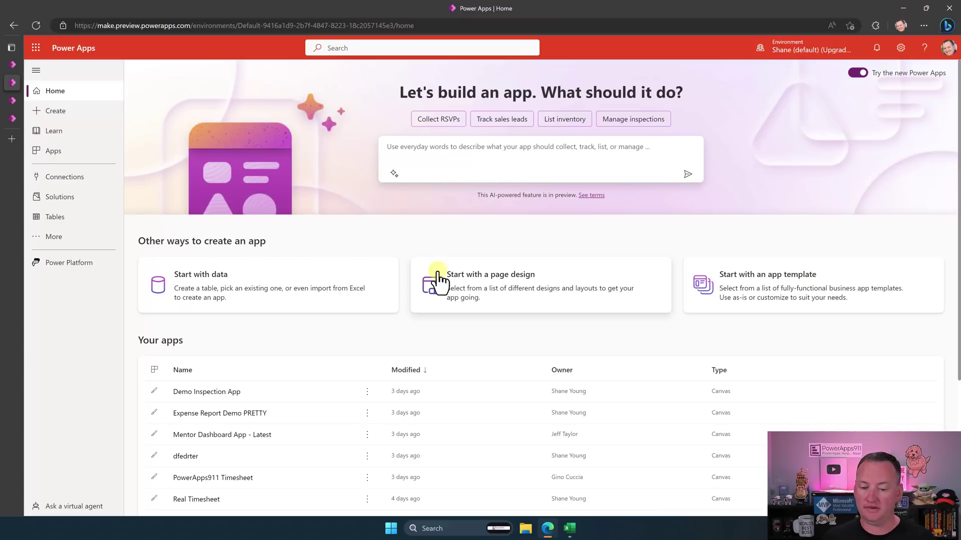
Open the preview version of the maker portal by changing the site address to make.preview.powerapps.com.
{"action": "left_click", "coordinate": [14, 64]}
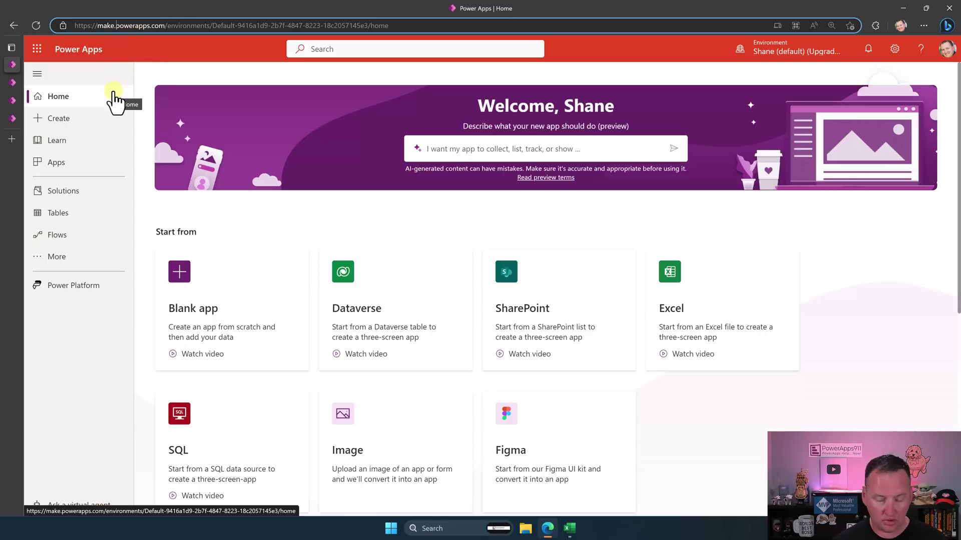
{"action": "key", "text": "ctrl+l"}
{"action": "type", "text": "preview."}
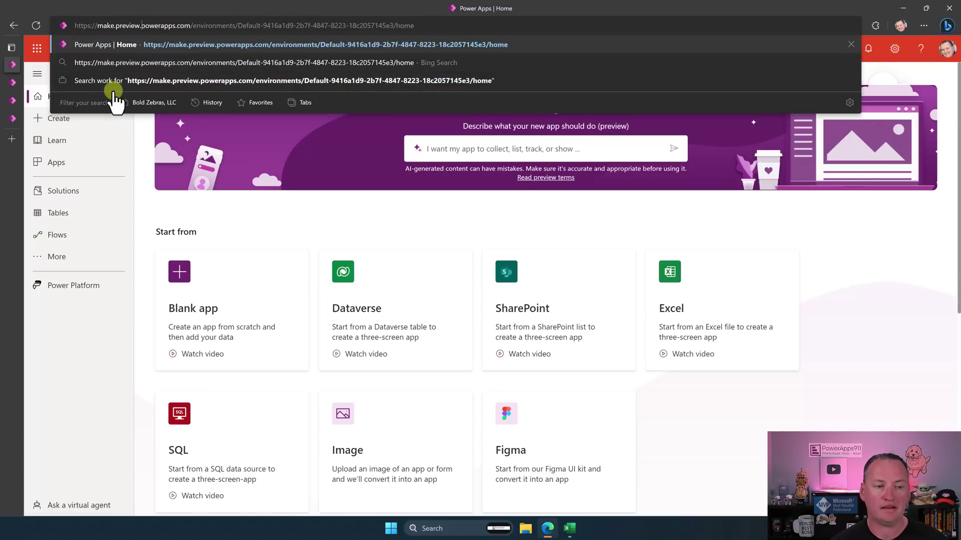
{"action": "key", "text": "Return"}
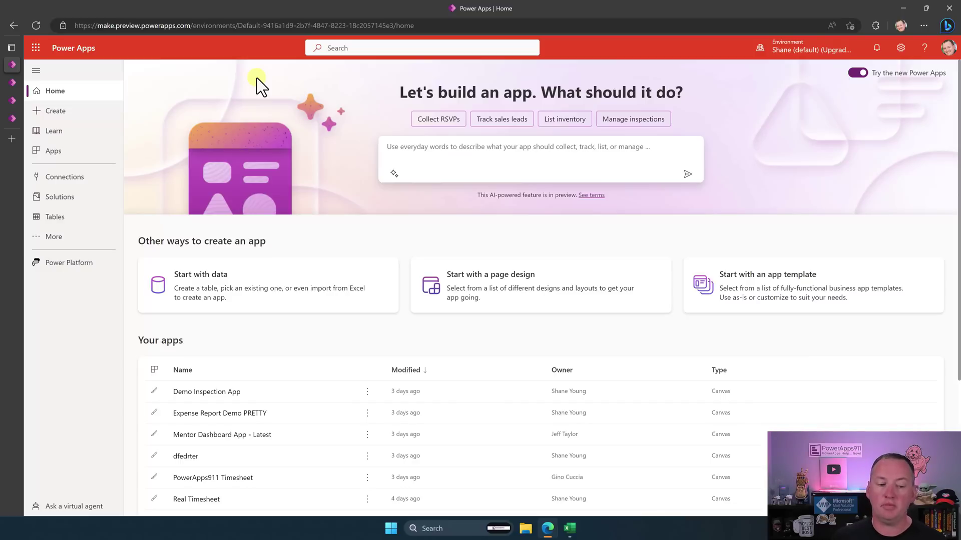
Create an app starting with data by uploading the Excel file Emp.xlsx from the Desktop folder.
{"action": "left_click", "coordinate": [296, 295]}
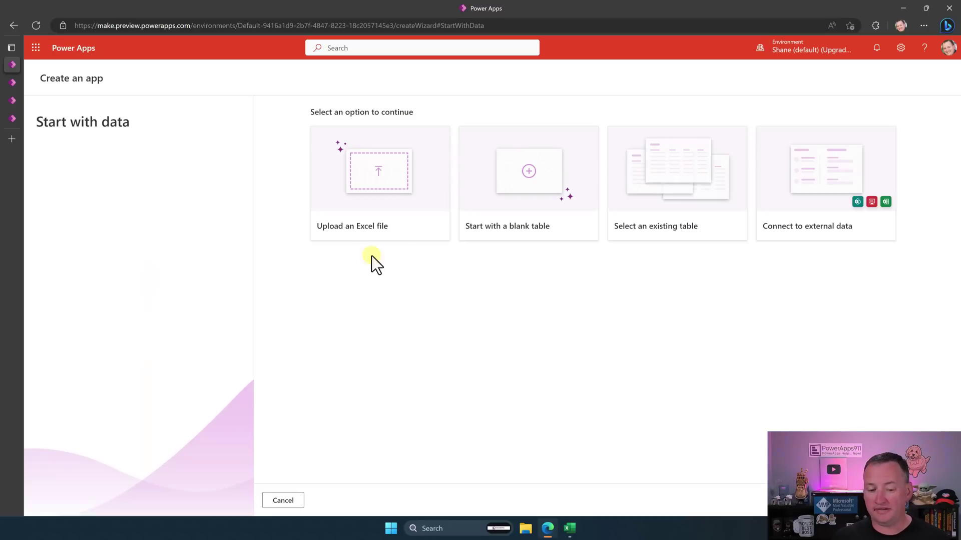
{"action": "left_click", "coordinate": [415, 202]}
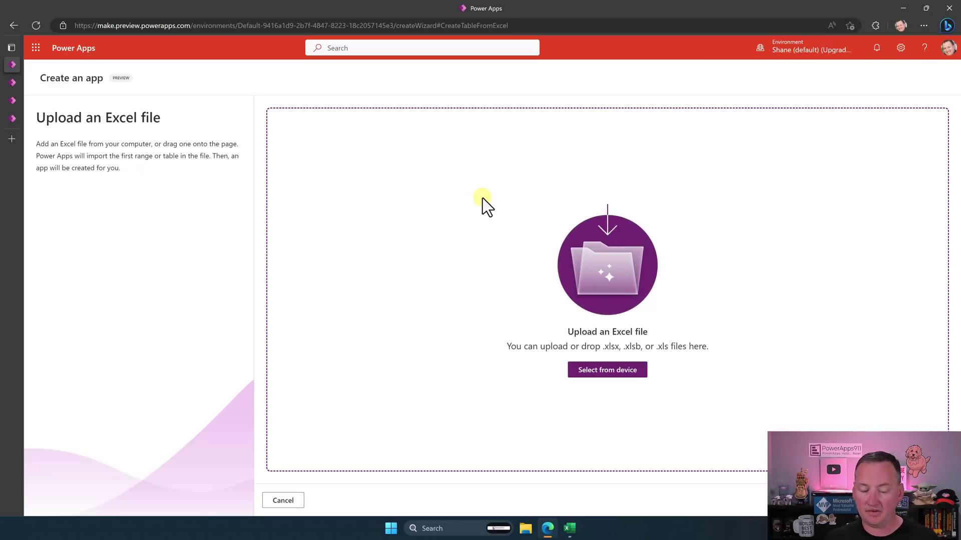
{"action": "left_click", "coordinate": [599, 371]}
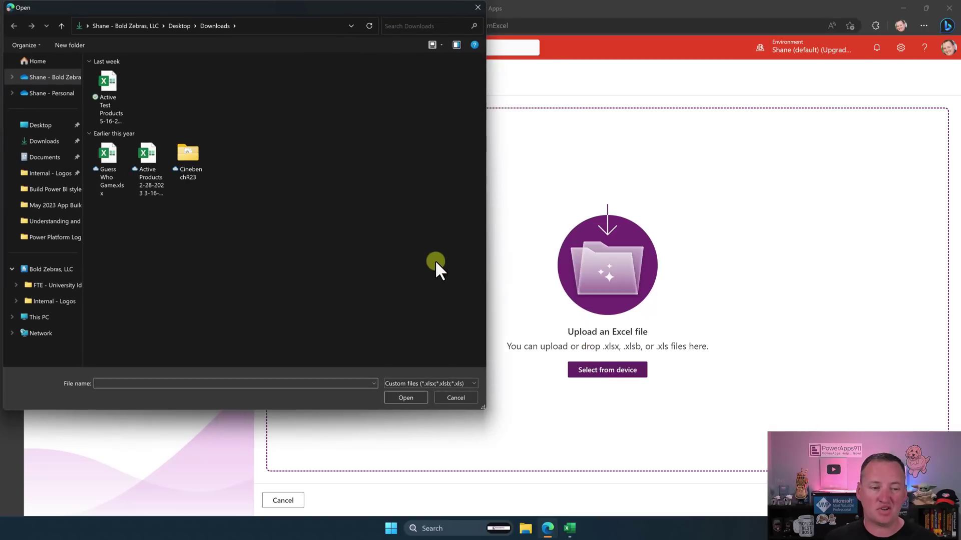
{"action": "key", "text": "alt+Up"}
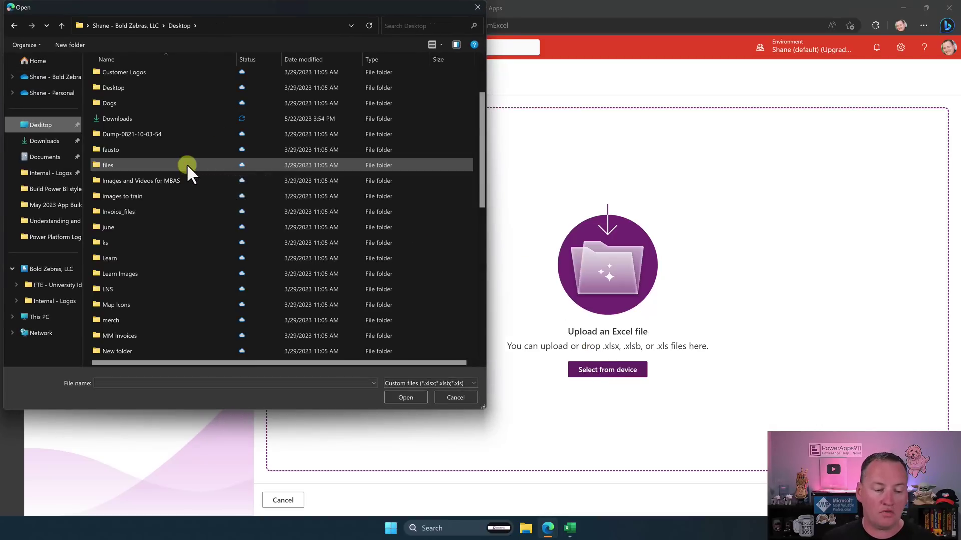
{"action": "scroll", "coordinate": [187, 165], "scroll_direction": "down", "scroll_amount": 10}
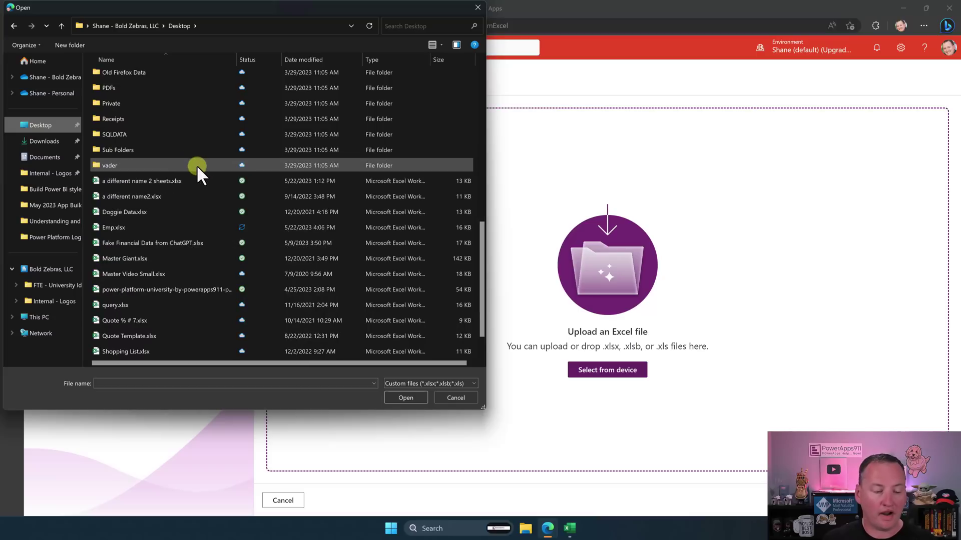
{"action": "left_click", "coordinate": [125, 227]}
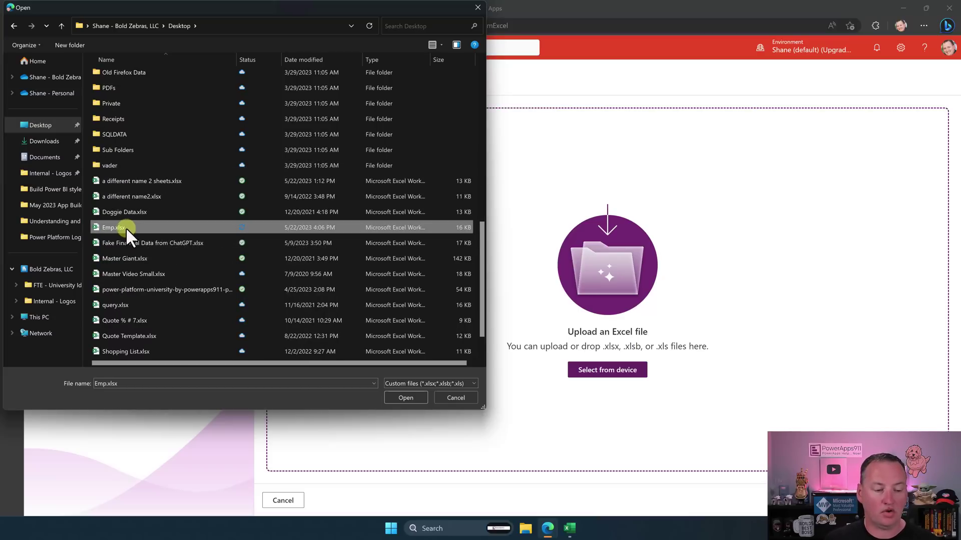
{"action": "left_click", "coordinate": [404, 397]}
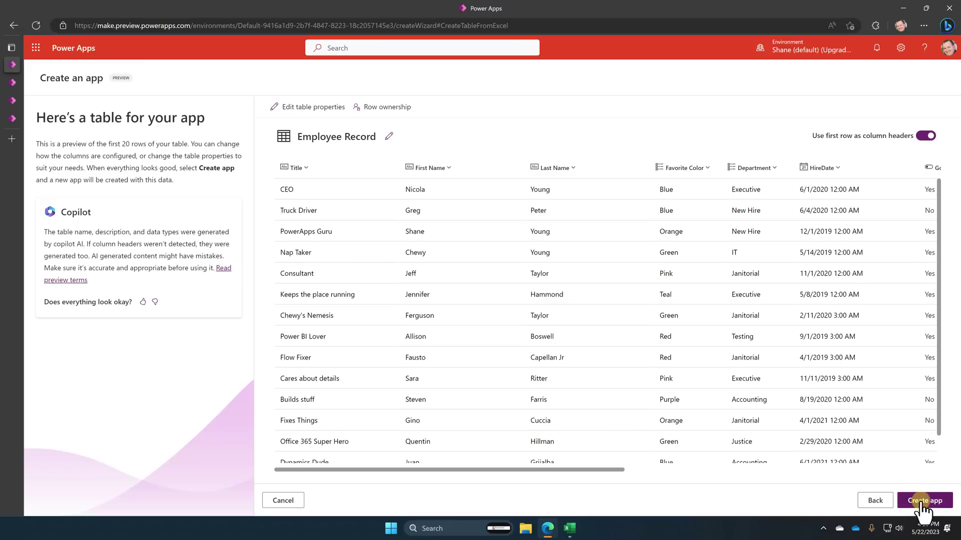
{"action": "left_click", "coordinate": [923, 502]}
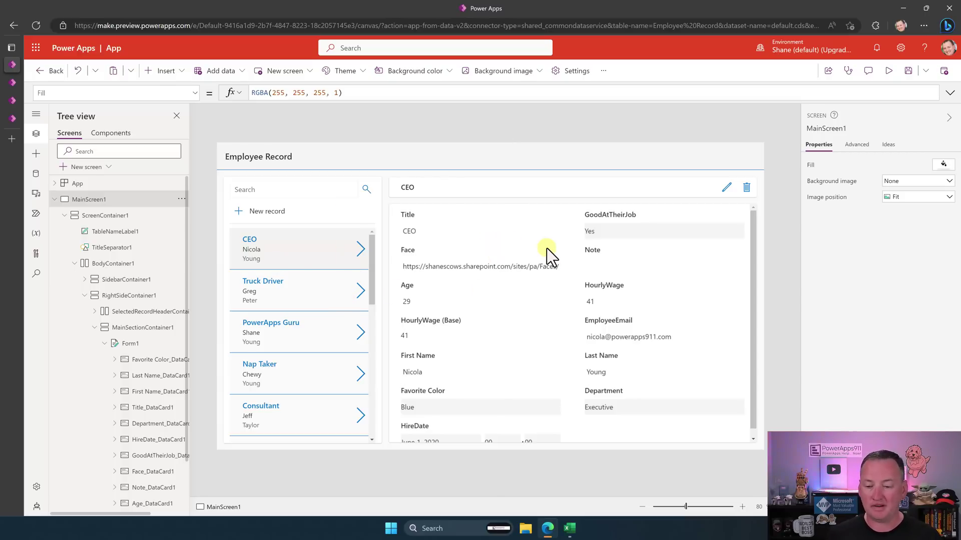
Remove the Note field from Form1 on the main screen.
{"action": "left_click", "coordinate": [584, 270]}
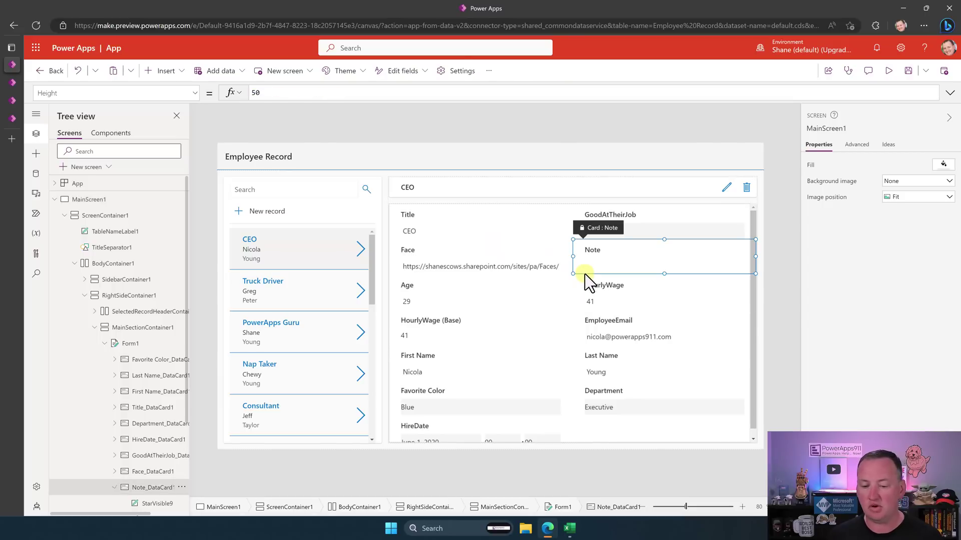
{"action": "left_click", "coordinate": [131, 344]}
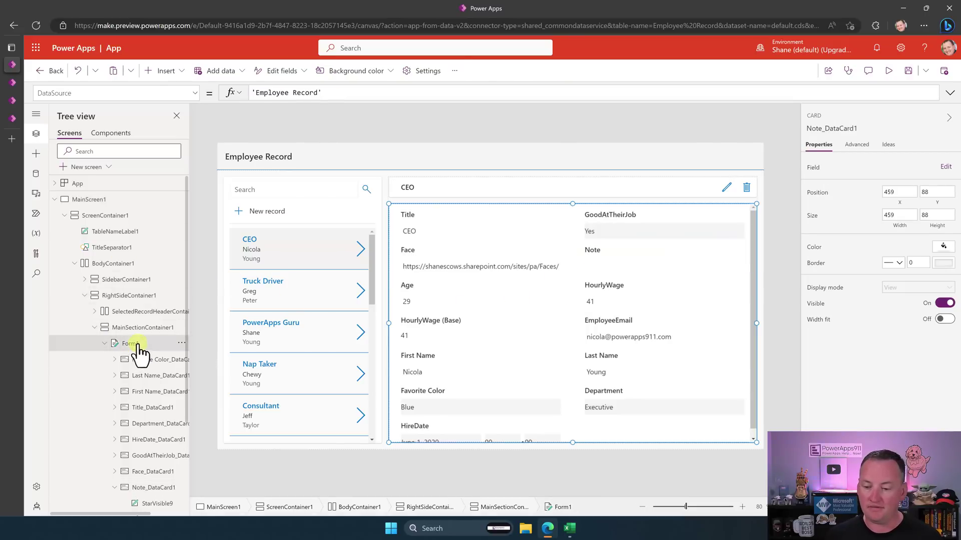
{"action": "left_click", "coordinate": [928, 183]}
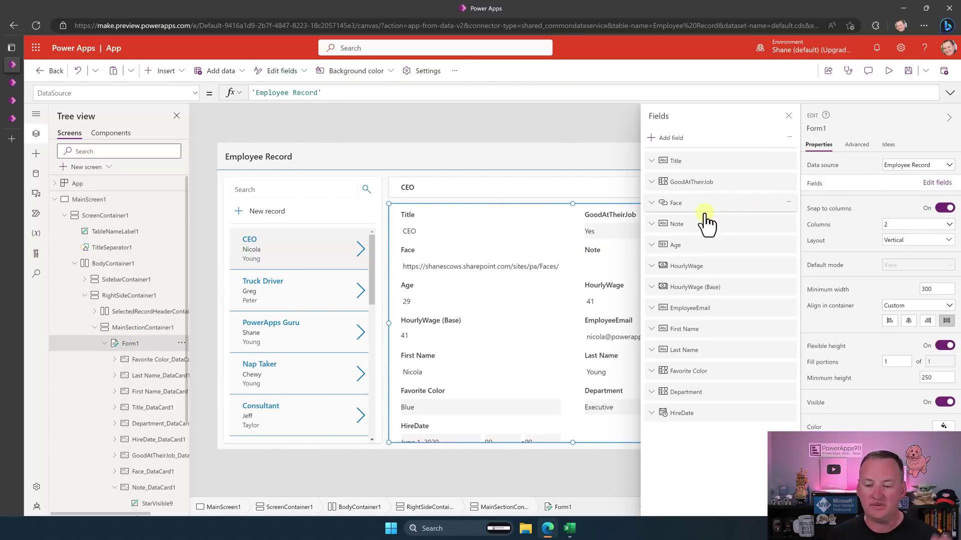
{"action": "left_click", "coordinate": [788, 223]}
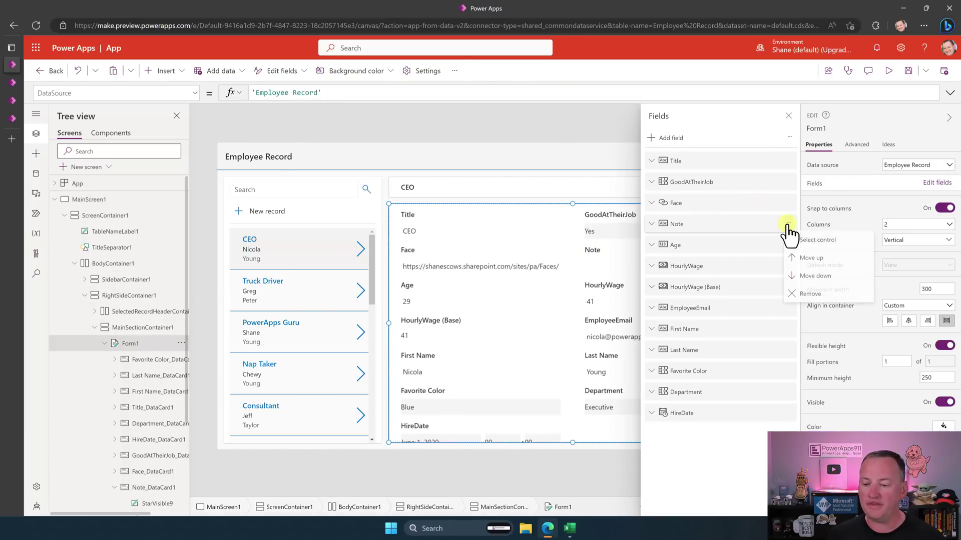
{"action": "left_click", "coordinate": [810, 295]}
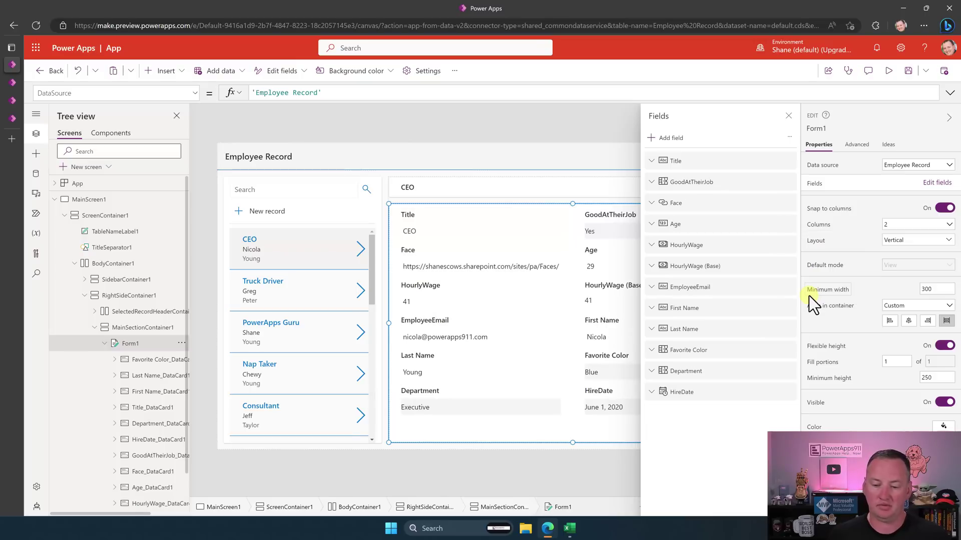
{"action": "left_click", "coordinate": [788, 116]}
Change the layout of the employee records gallery to Image, title, subtitle, and body.
{"action": "left_click", "coordinate": [296, 332]}
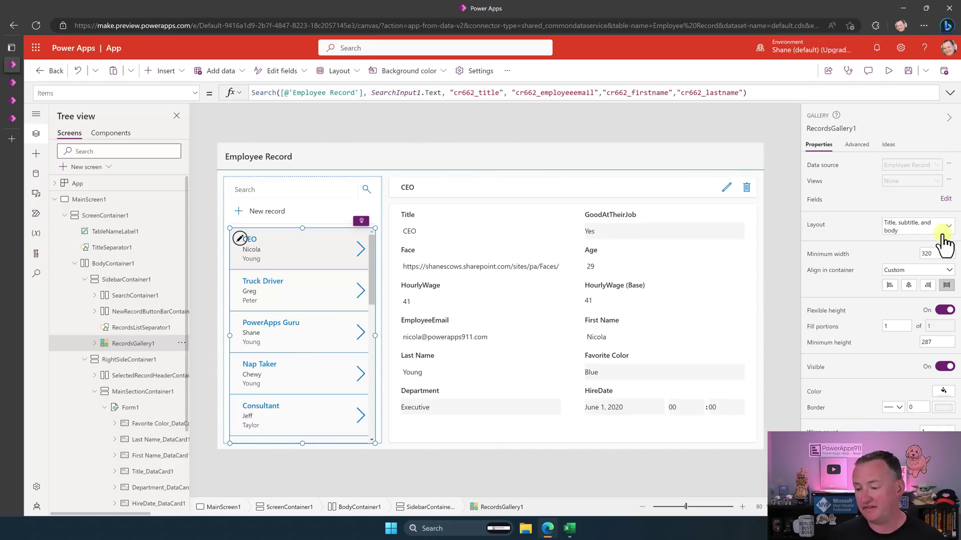
{"action": "left_click", "coordinate": [911, 226]}
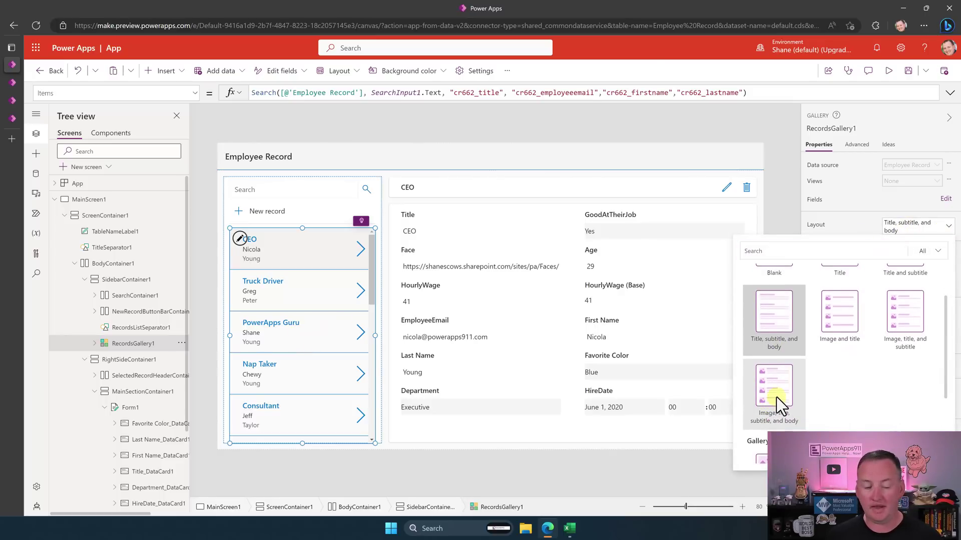
{"action": "left_click", "coordinate": [774, 400]}
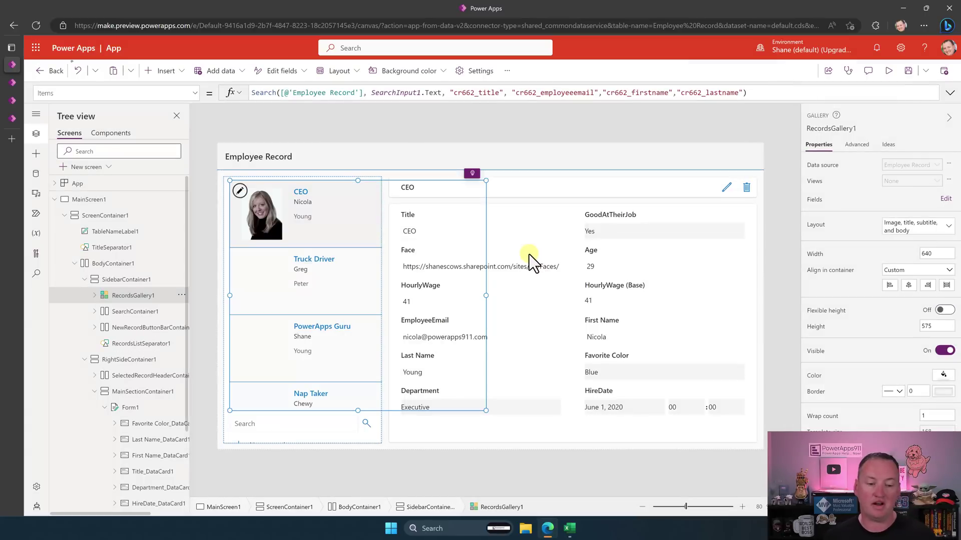
{"action": "left_click", "coordinate": [515, 135]}
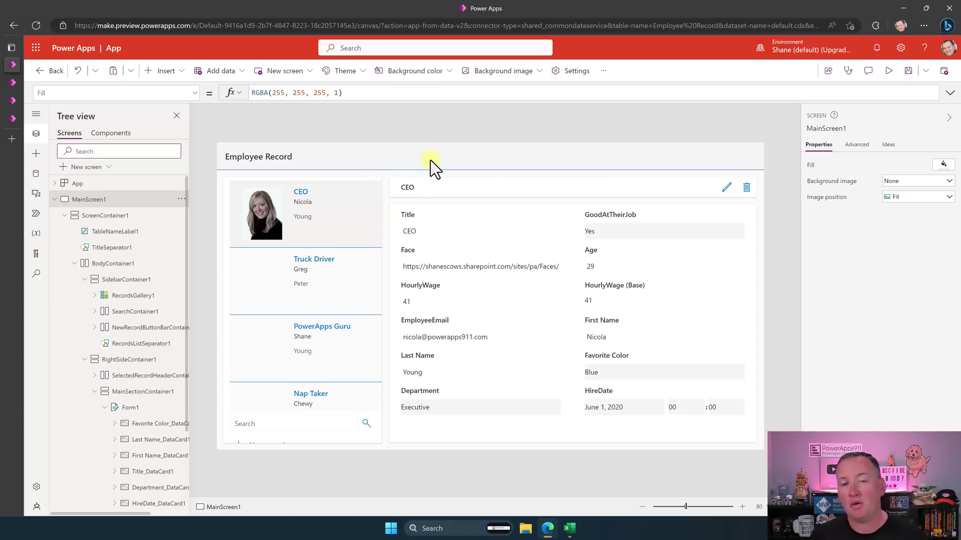
In the second browser tab, begin another app by uploading the Excel file Emp.xlsx from the Desktop folder.
{"action": "left_click", "coordinate": [11, 82]}
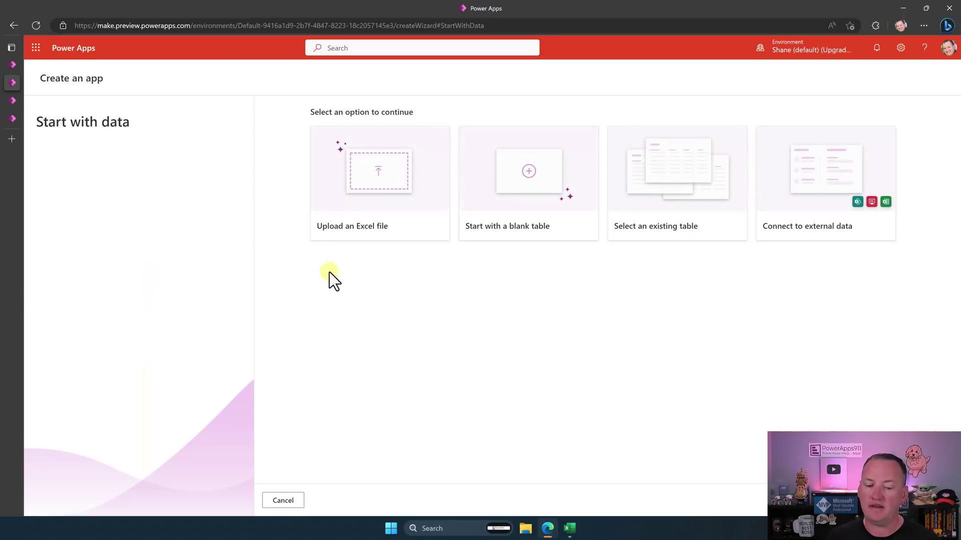
{"action": "left_click", "coordinate": [378, 185]}
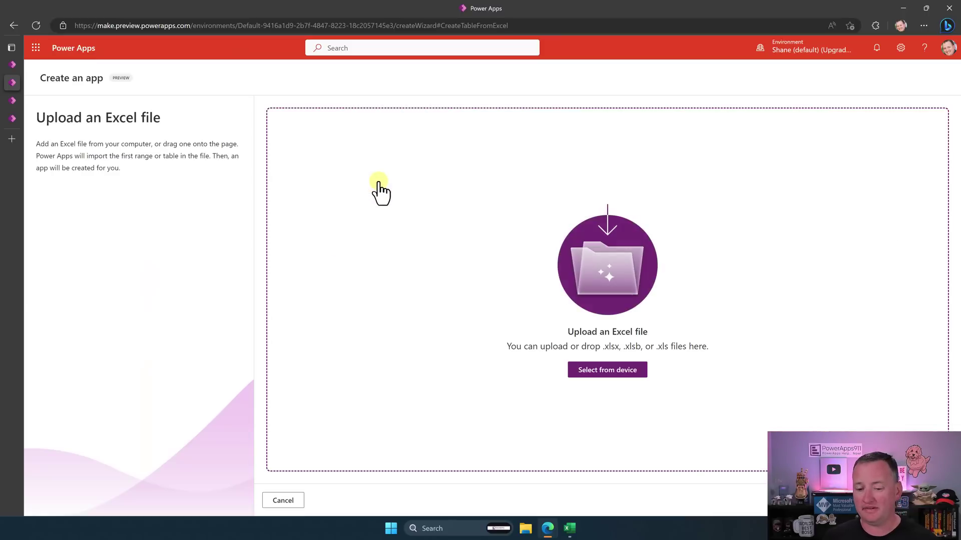
{"action": "left_click", "coordinate": [606, 370]}
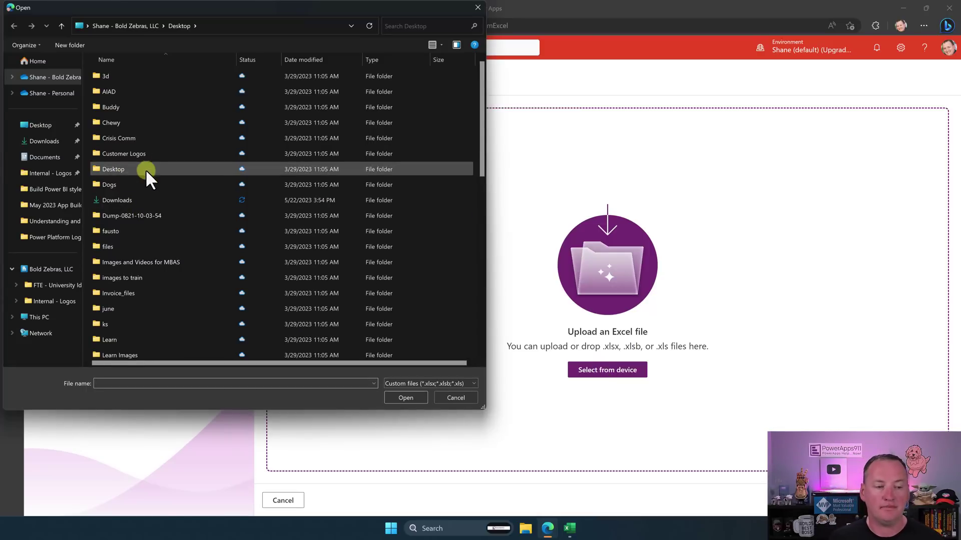
{"action": "scroll", "coordinate": [143, 190], "scroll_direction": "down", "scroll_amount": 9}
{"action": "scroll", "coordinate": [132, 200], "scroll_direction": "down", "scroll_amount": 1}
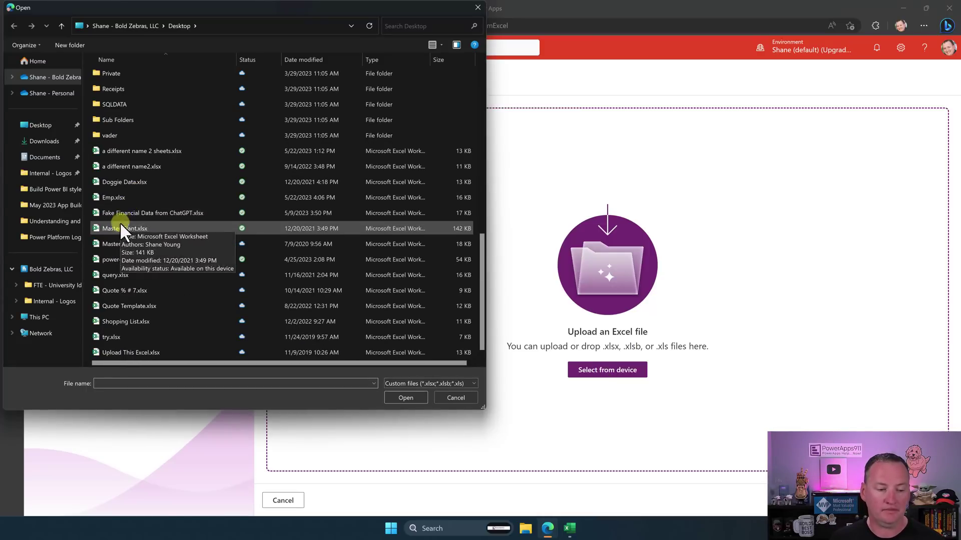
{"action": "left_click", "coordinate": [128, 196]}
{"action": "left_click", "coordinate": [406, 398]}
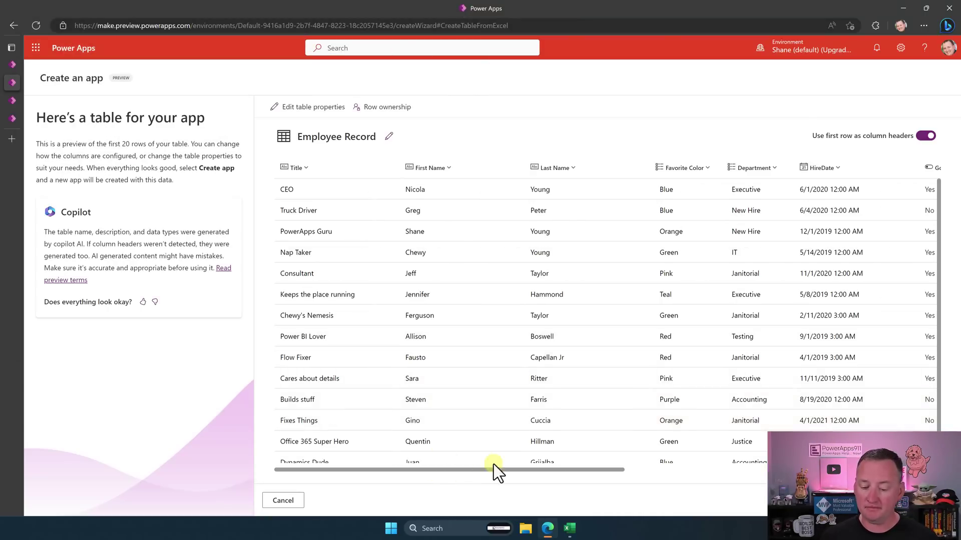
Switch to Excel, open Emp.xlsx to examine the source table and its table design settings, and return to the table preview.
{"action": "left_click", "coordinate": [570, 531]}
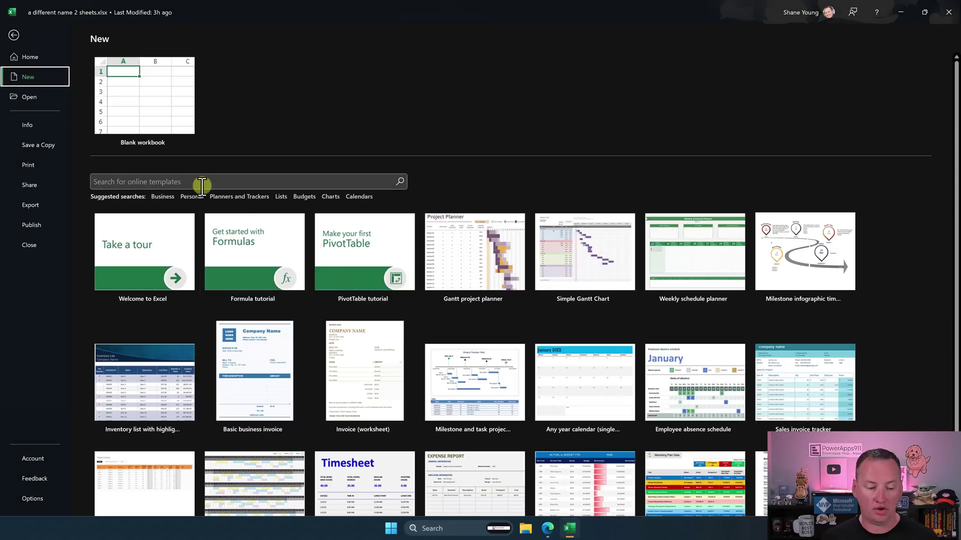
{"action": "left_click", "coordinate": [40, 97]}
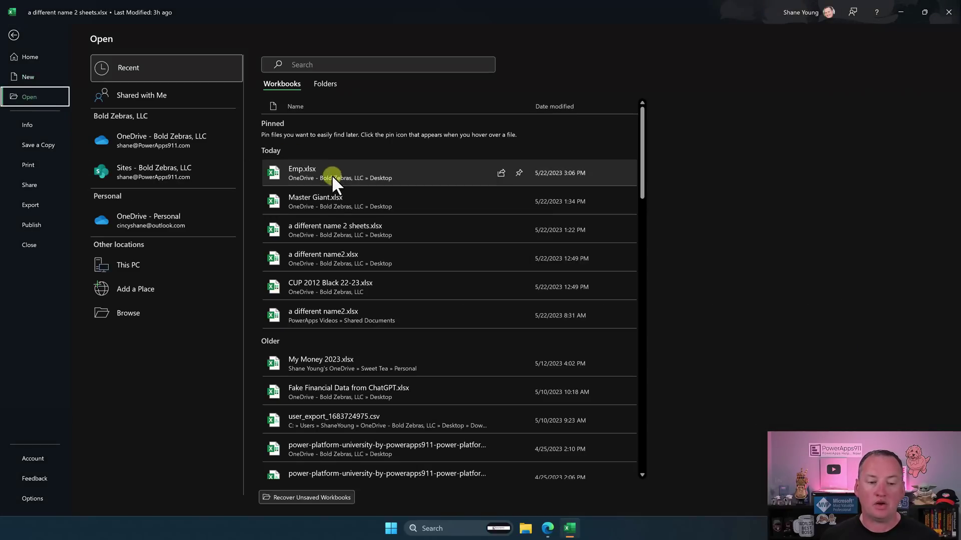
{"action": "left_click", "coordinate": [332, 175]}
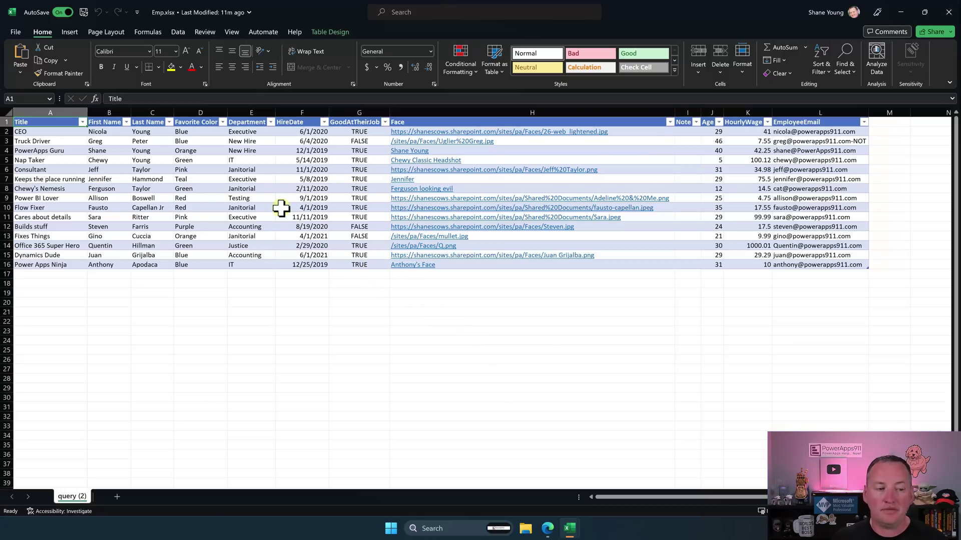
{"action": "left_click", "coordinate": [326, 30]}
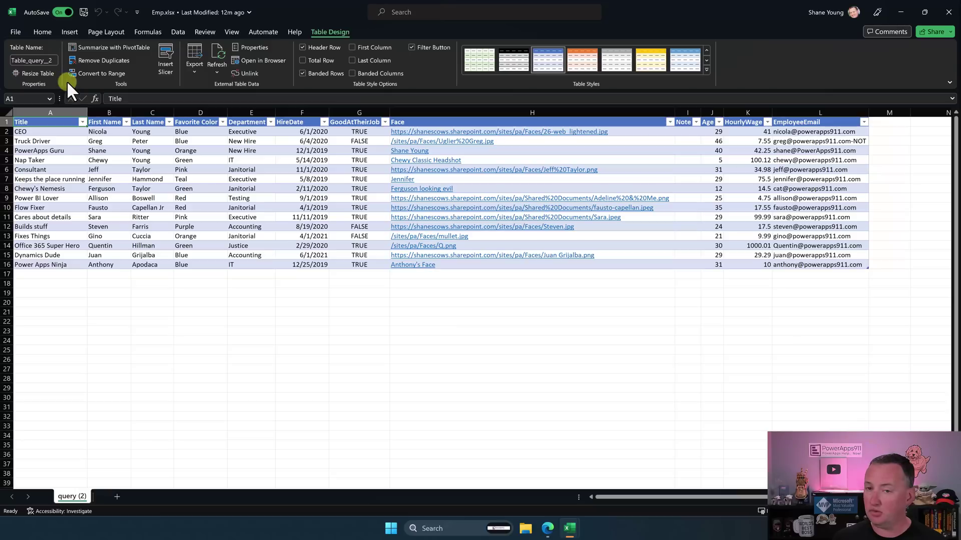
{"action": "left_click", "coordinate": [42, 32]}
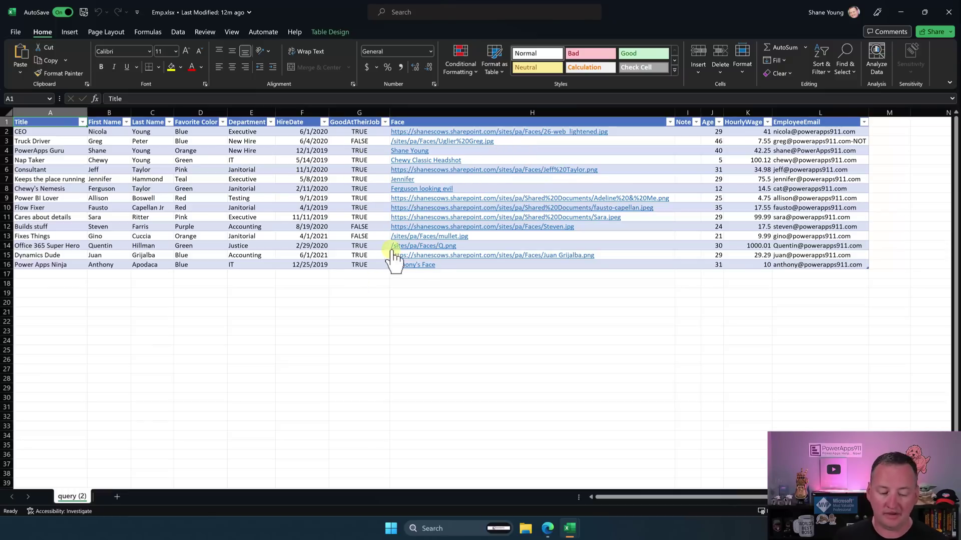
{"action": "left_click", "coordinate": [899, 9]}
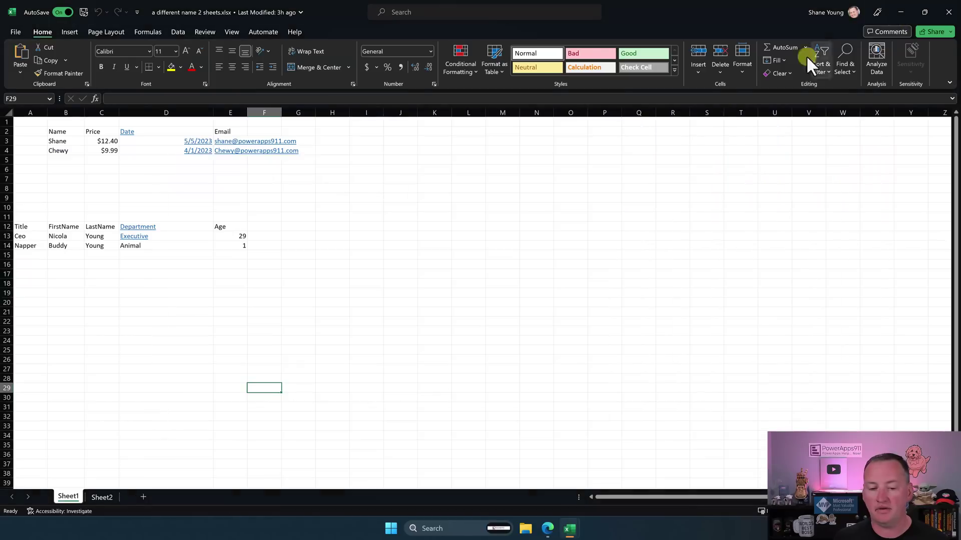
{"action": "left_click", "coordinate": [901, 11]}
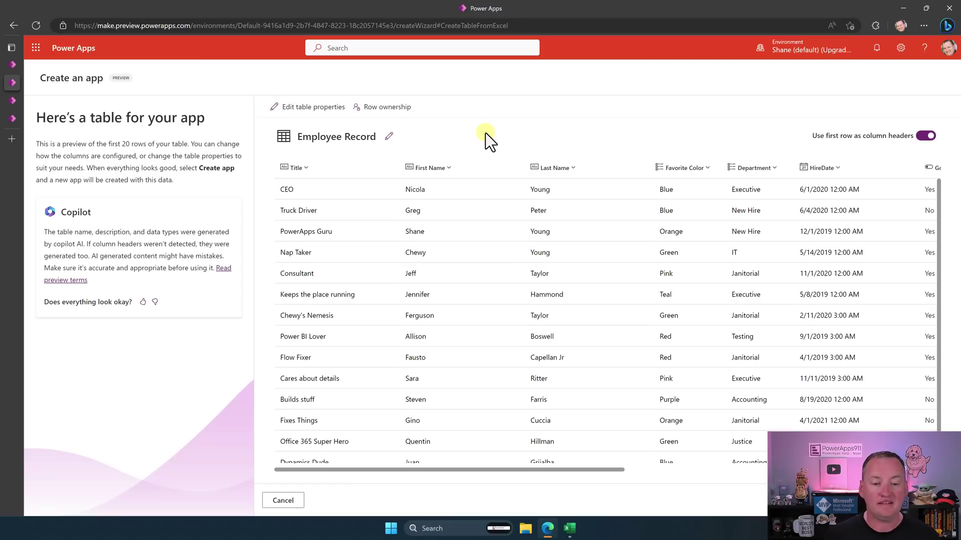
Set the imported table's display name to Employee Video Delete, check its advanced schema setting, and save the table properties.
{"action": "left_click", "coordinate": [389, 136]}
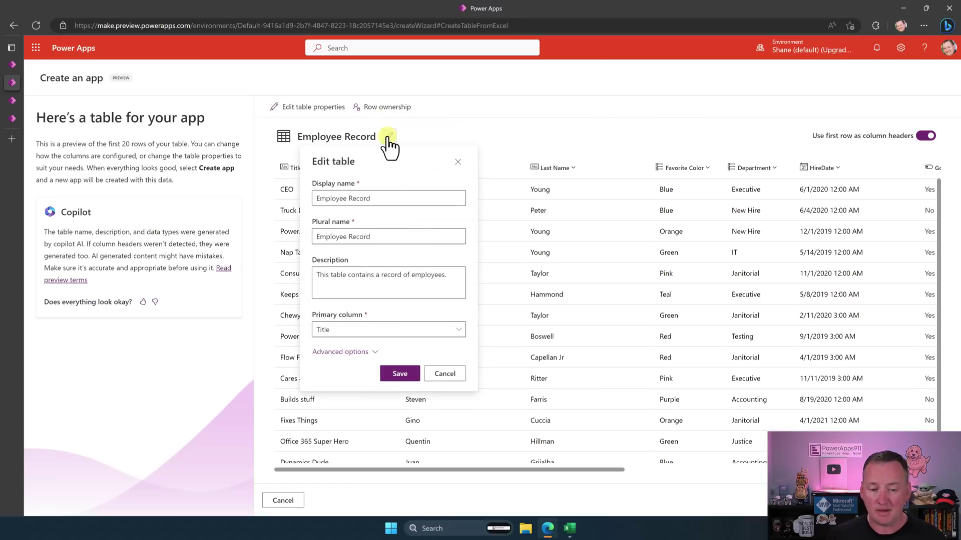
{"action": "left_click_drag", "start_coordinate": [348, 198], "coordinate": [389, 198]}
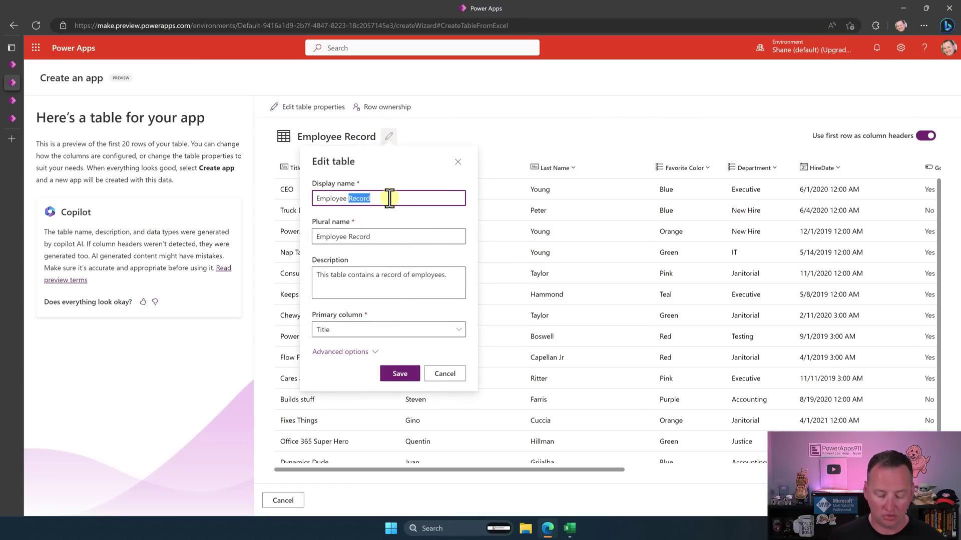
{"action": "type", "text": "Video"}
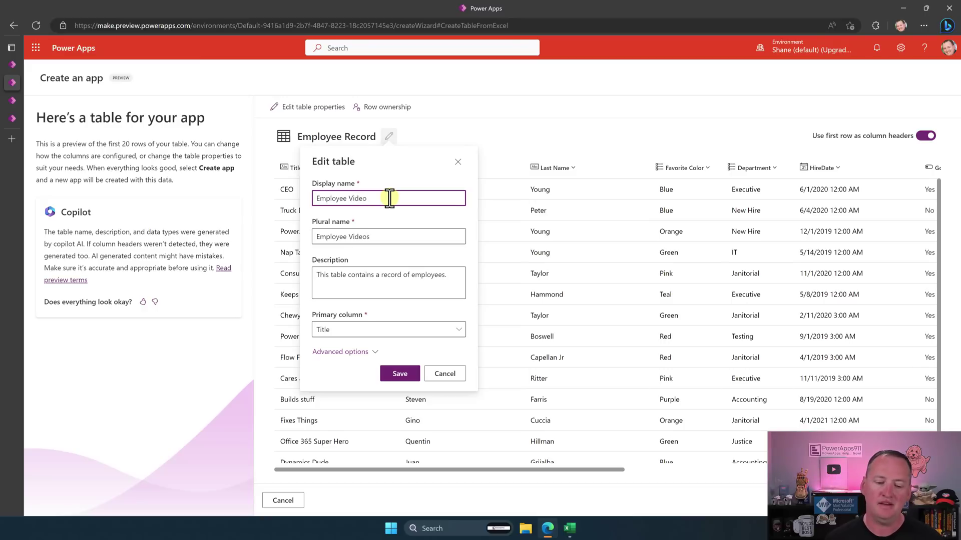
{"action": "type", "text": " Delete"}
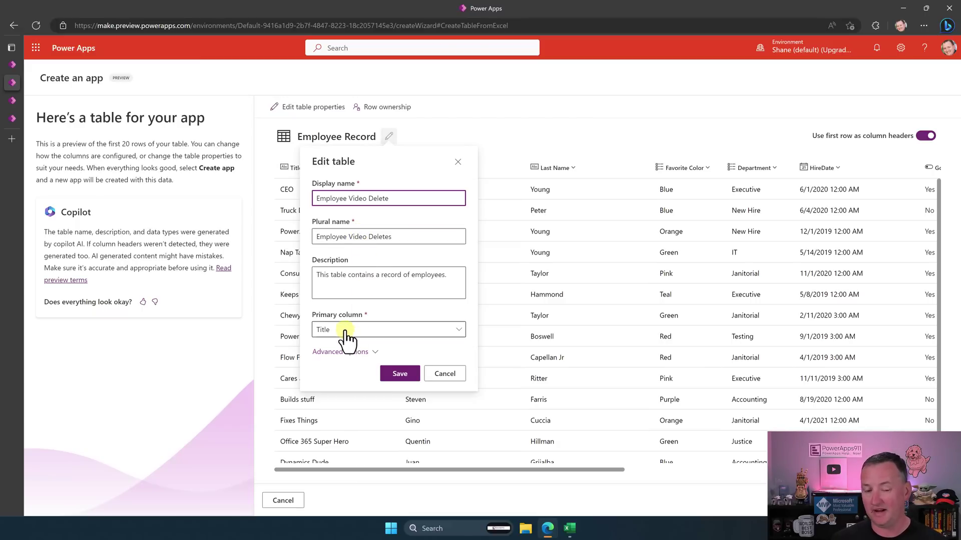
{"action": "left_click", "coordinate": [374, 353]}
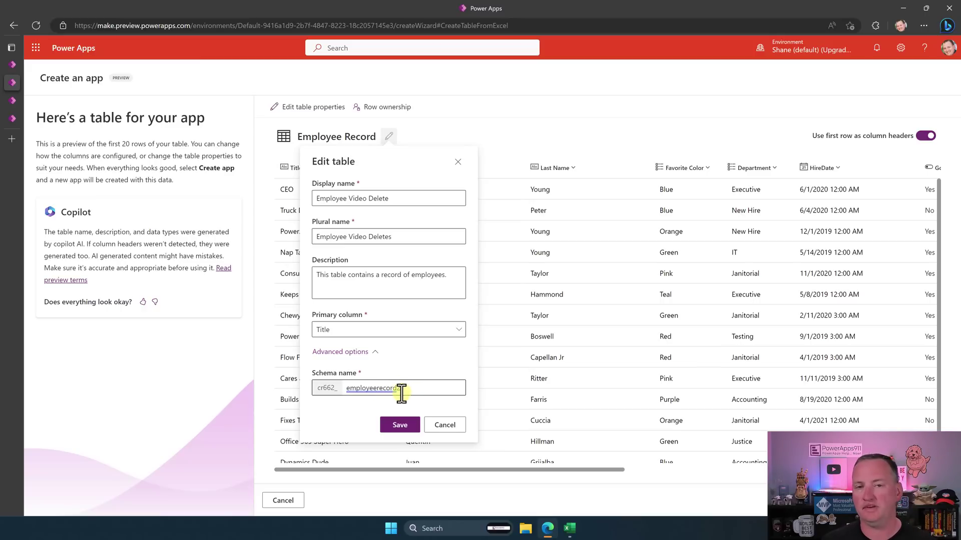
{"action": "left_click", "coordinate": [403, 424]}
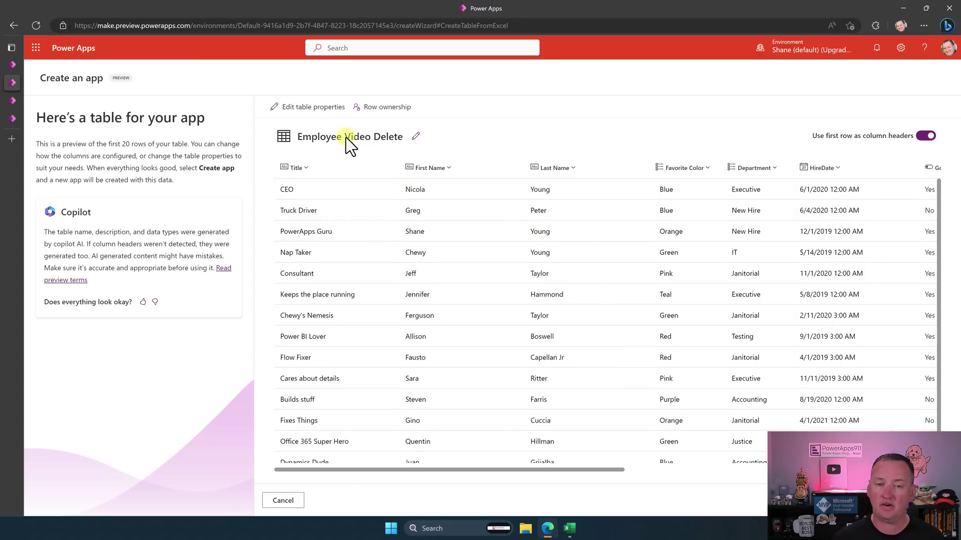
Examine the row ownership types available for the table and leave the ownership setting as it is.
{"action": "left_click", "coordinate": [390, 107]}
{"action": "left_click", "coordinate": [458, 212]}
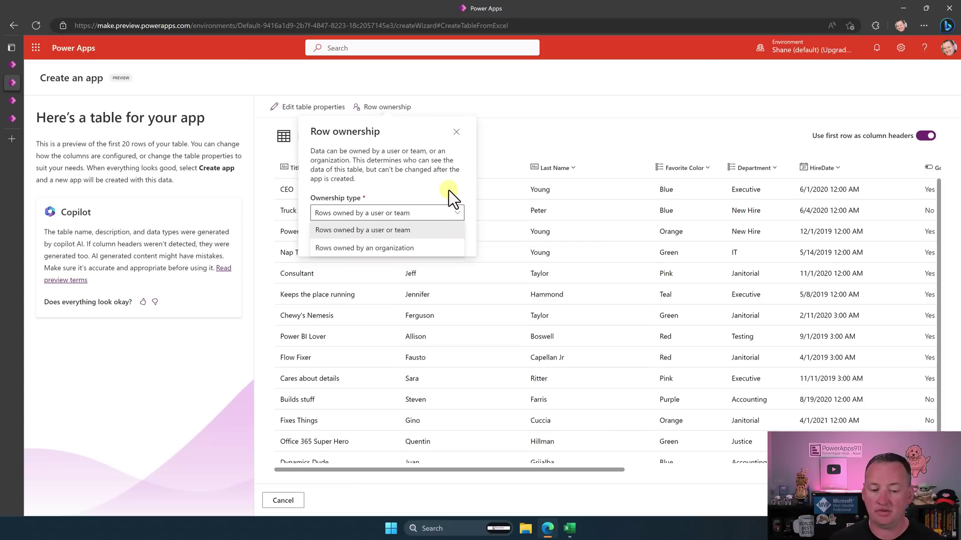
{"action": "left_click", "coordinate": [455, 132]}
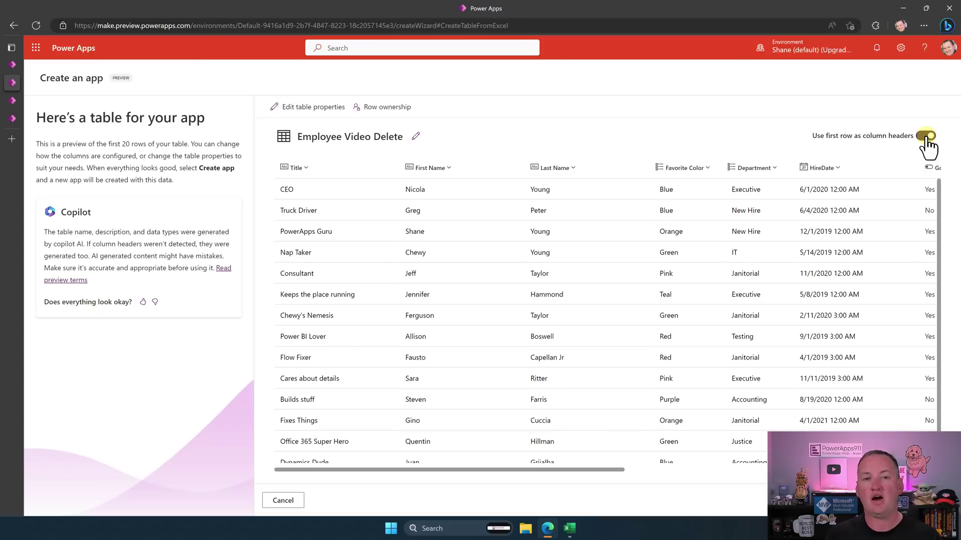
Change the First Name column's display name to First and update the column.
{"action": "left_click", "coordinate": [450, 176]}
{"action": "left_click", "coordinate": [444, 182]}
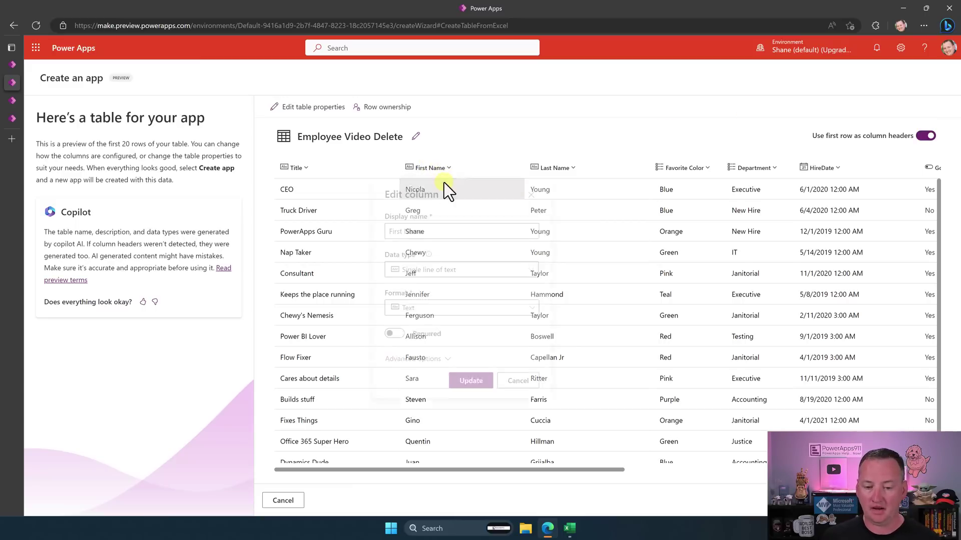
{"action": "left_click_drag", "start_coordinate": [429, 236], "coordinate": [402, 240]}
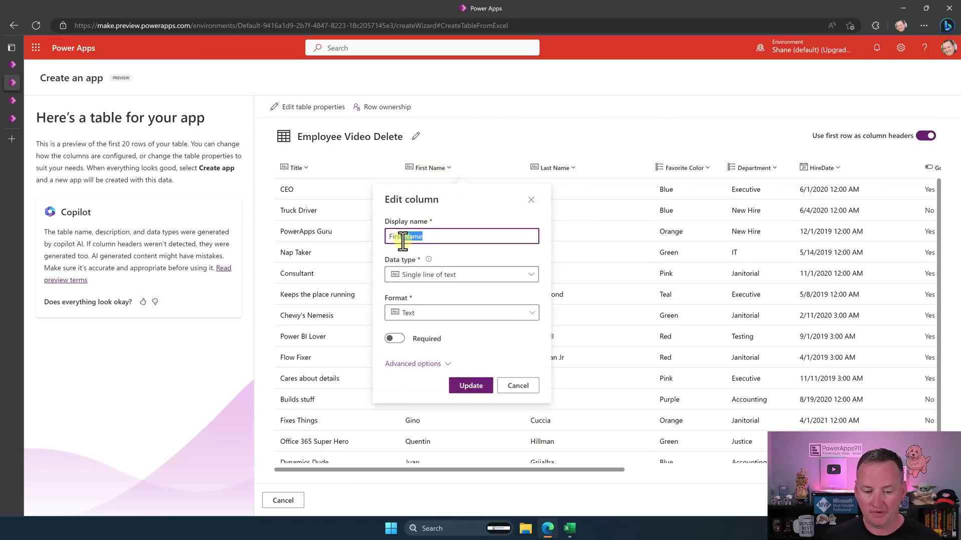
{"action": "key", "text": "BackSpace"}
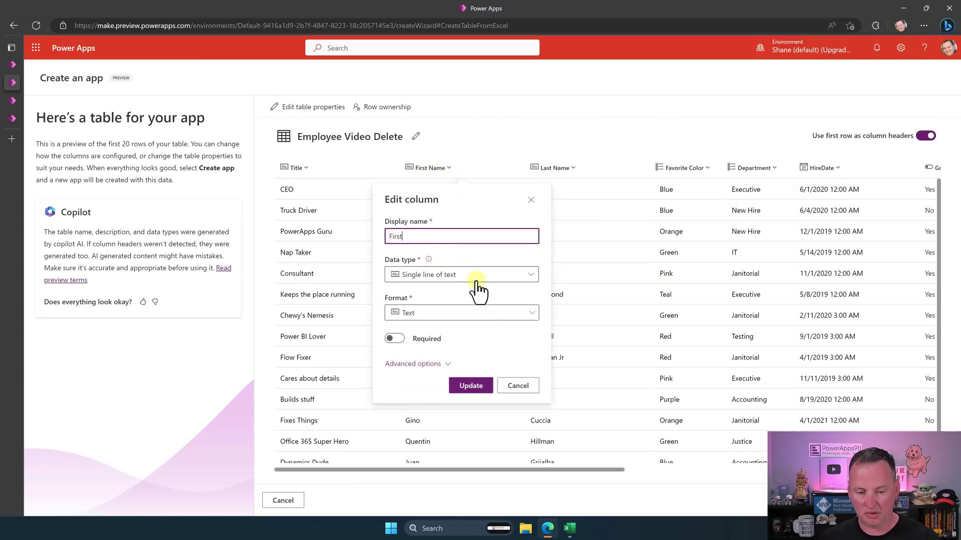
{"action": "left_click", "coordinate": [482, 389]}
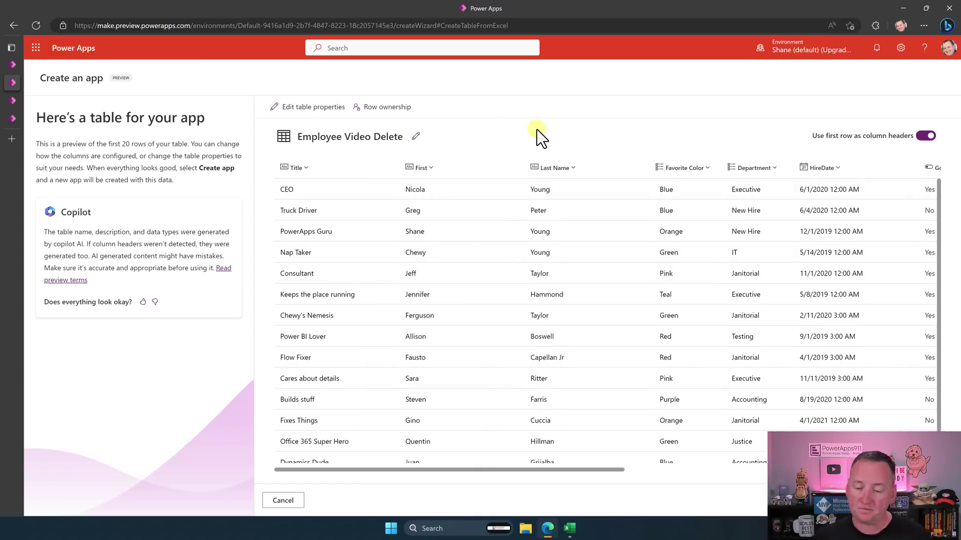
Add a new choice labelled Neon to the Favorite Color column's list of choices.
{"action": "left_click", "coordinate": [707, 168]}
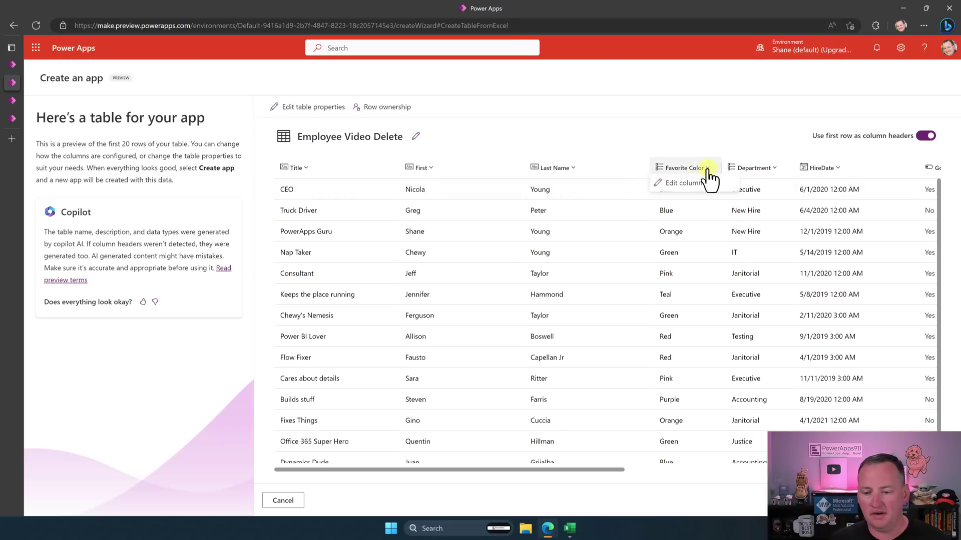
{"action": "left_click", "coordinate": [685, 183]}
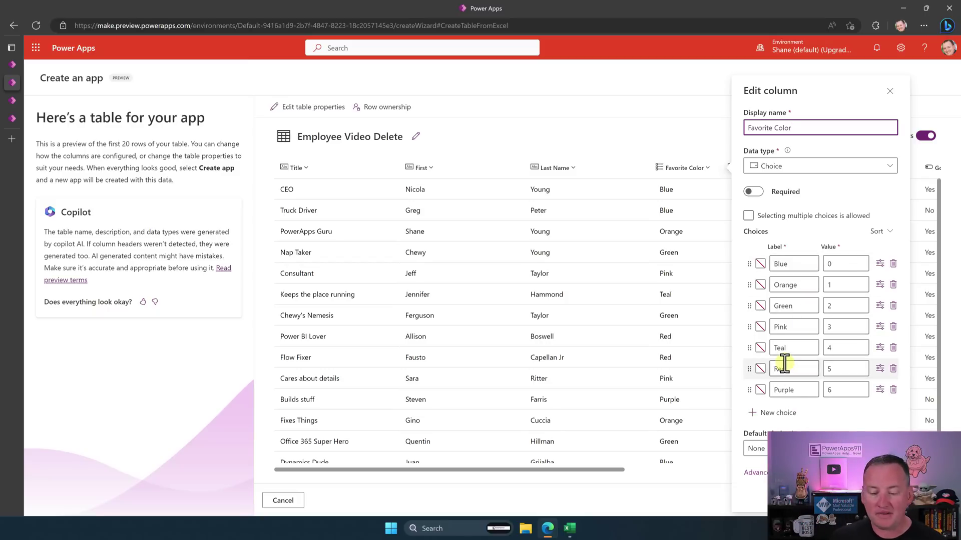
{"action": "left_click", "coordinate": [777, 415]}
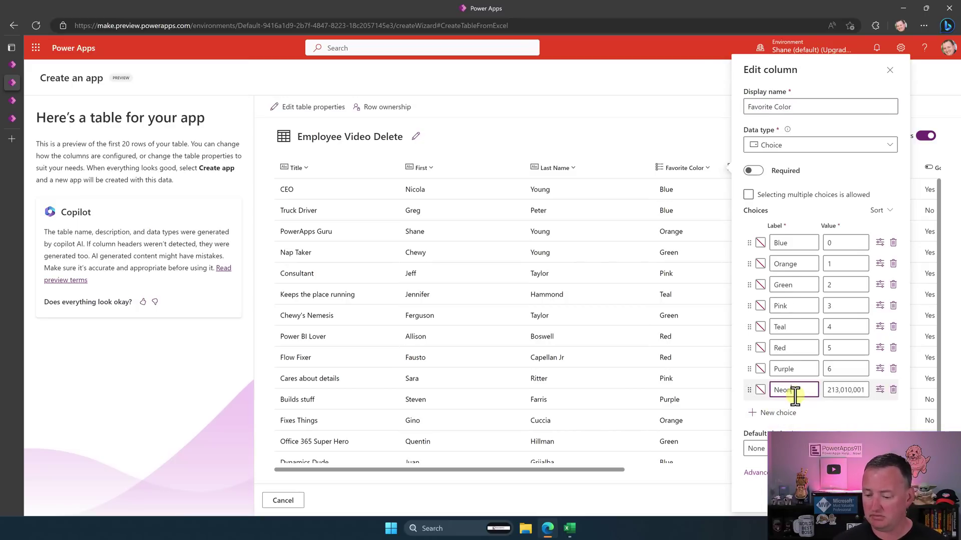
{"action": "key", "text": "Return"}
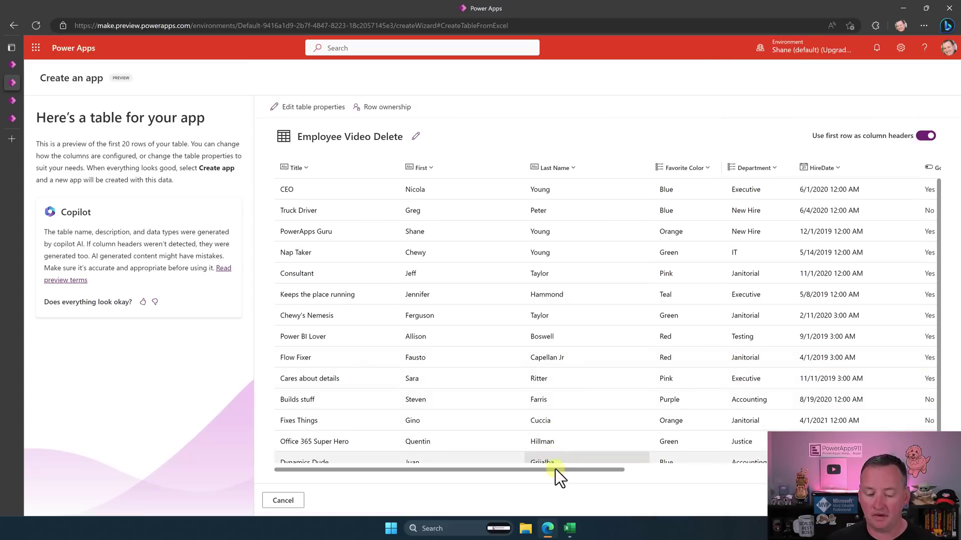
Change the HireDate column's format to Date only and update the column.
{"action": "left_click_drag", "start_coordinate": [574, 471], "coordinate": [677, 470]}
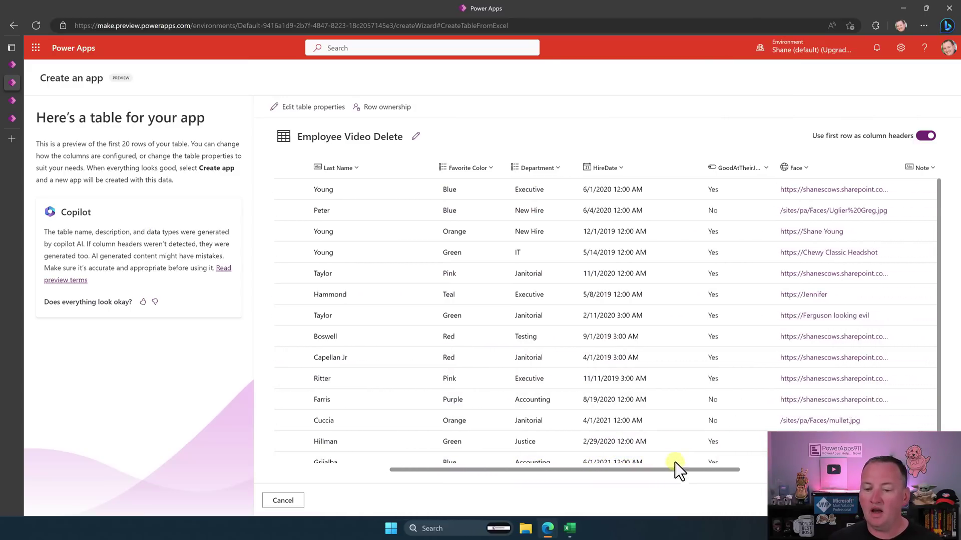
{"action": "left_click", "coordinate": [622, 169]}
{"action": "left_click", "coordinate": [616, 184]}
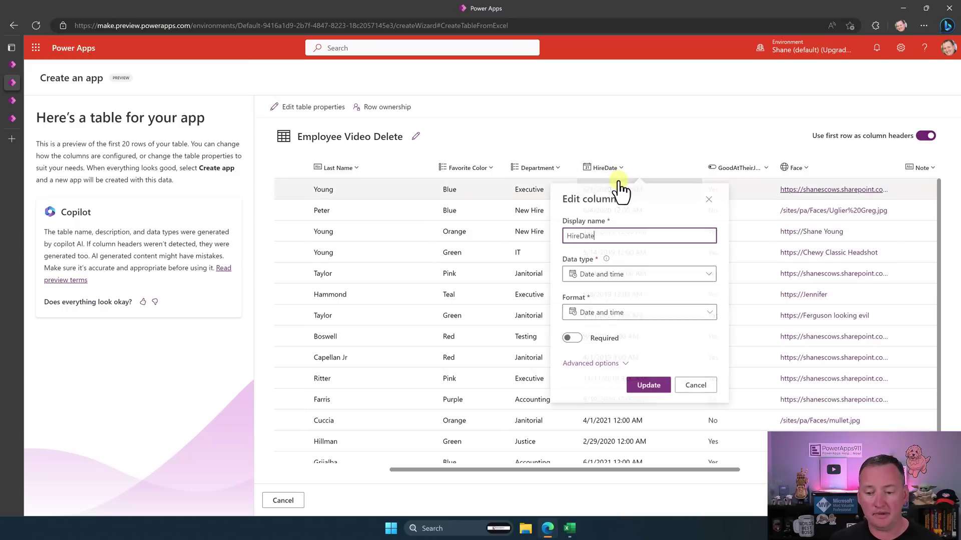
{"action": "left_click", "coordinate": [653, 314]}
{"action": "left_click", "coordinate": [619, 348]}
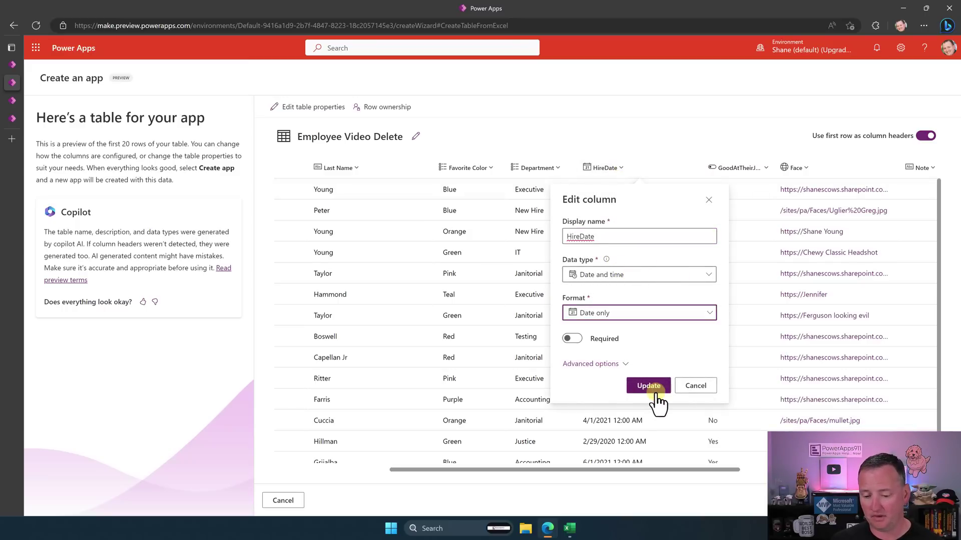
{"action": "left_click", "coordinate": [653, 388]}
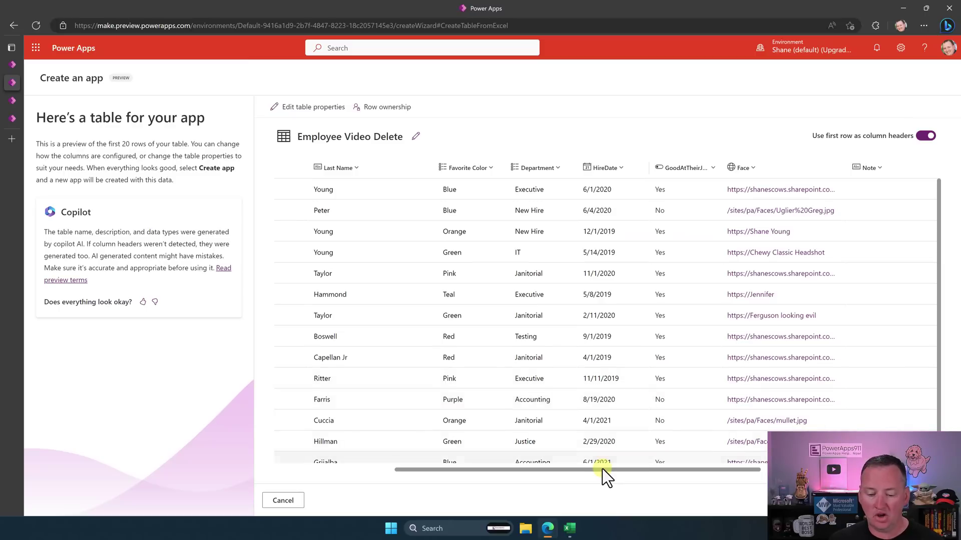
Review the data type and format settings of the GoodAtTheirJob and Face columns, cancelling each without edits.
{"action": "left_click_drag", "start_coordinate": [600, 470], "coordinate": [709, 472]}
{"action": "left_click", "coordinate": [515, 174]}
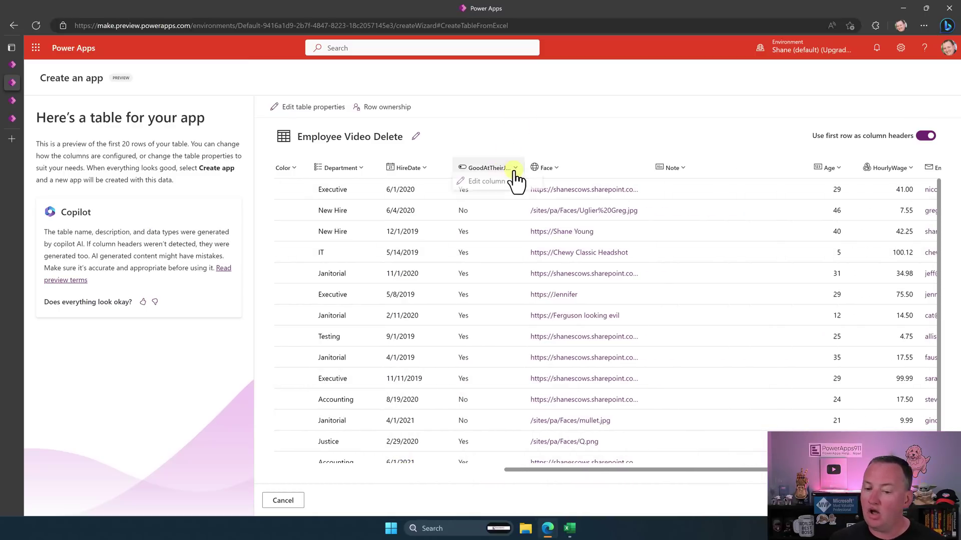
{"action": "left_click", "coordinate": [505, 182]}
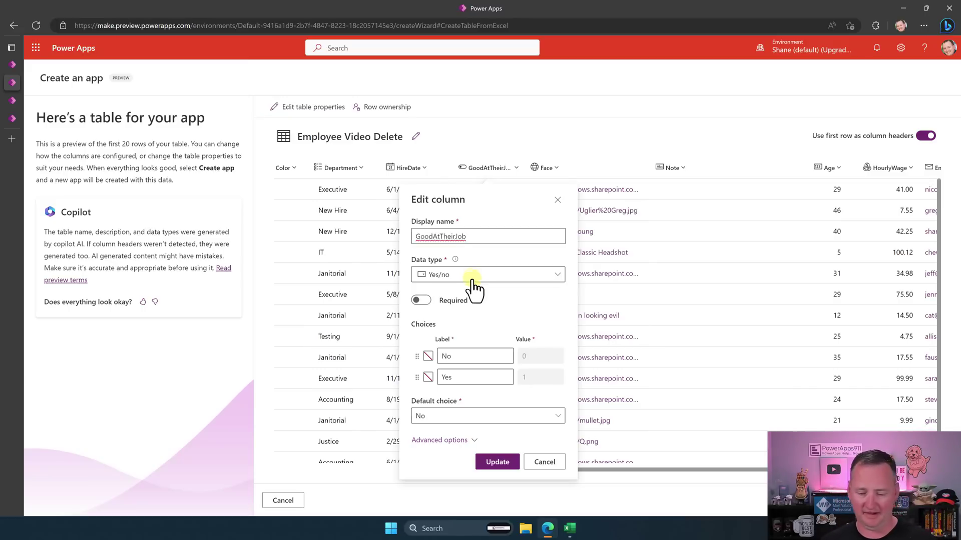
{"action": "left_click", "coordinate": [545, 463]}
{"action": "left_click_drag", "start_coordinate": [577, 471], "coordinate": [638, 478]}
{"action": "left_click", "coordinate": [452, 169]}
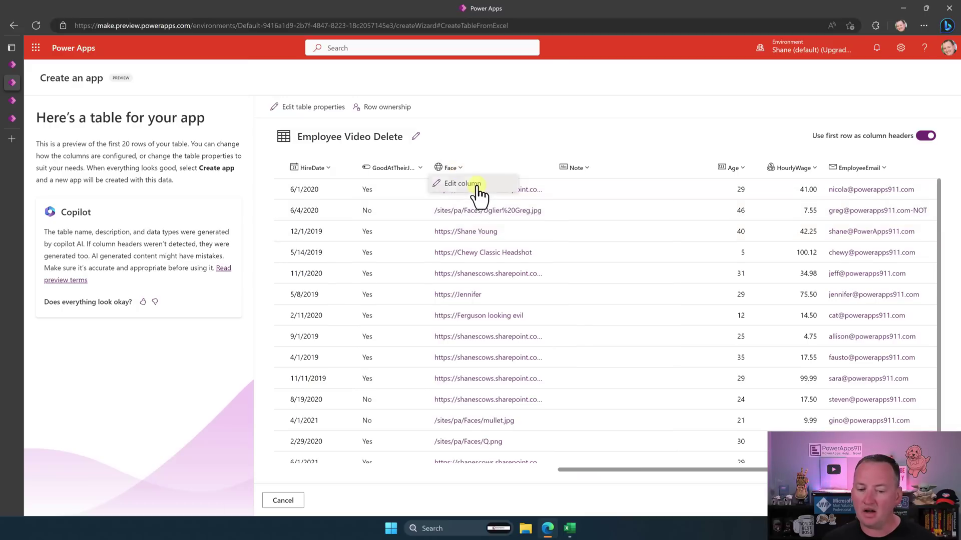
{"action": "left_click", "coordinate": [475, 186]}
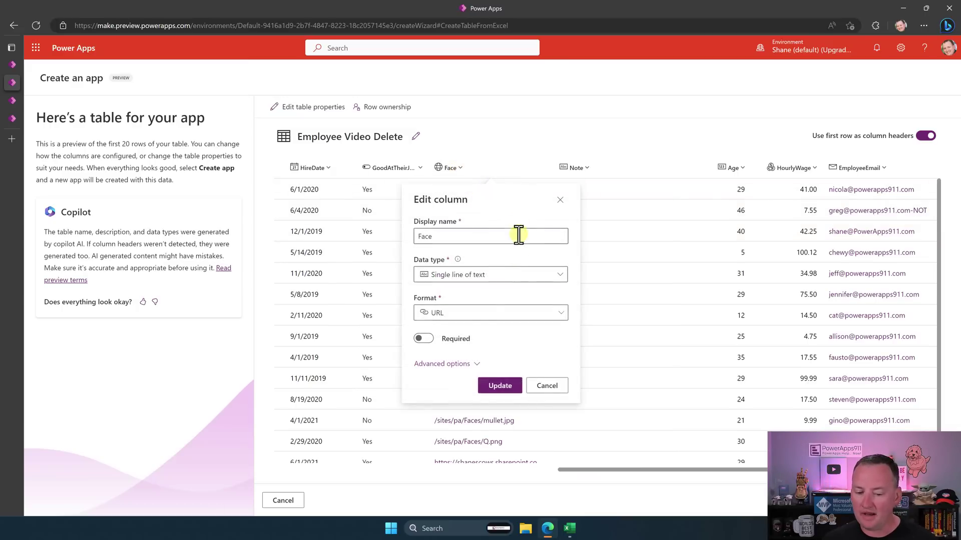
{"action": "left_click", "coordinate": [547, 386]}
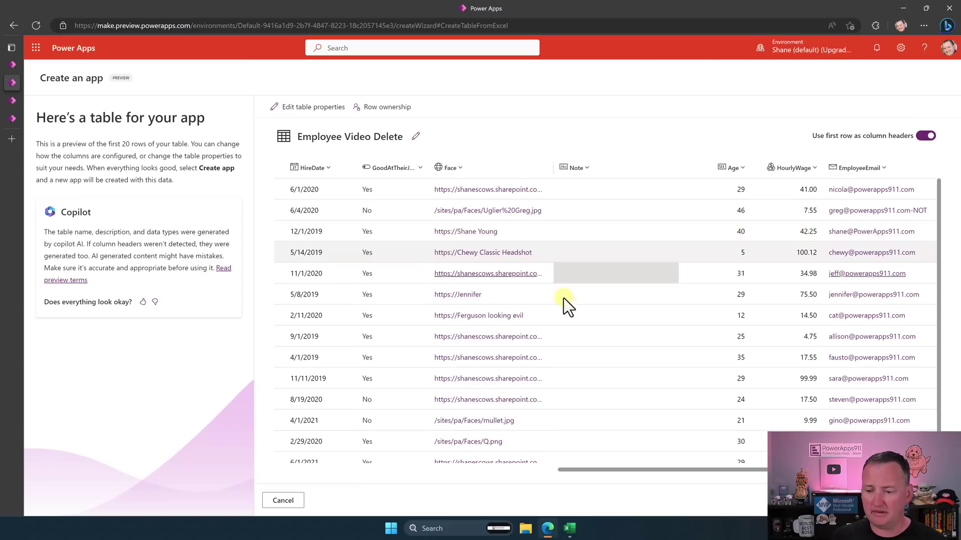
Look over the full width of the table preview, checking the column types and the Favorite Color column's available actions.
{"action": "scroll", "coordinate": [679, 332], "scroll_direction": "right", "scroll_amount": 1}
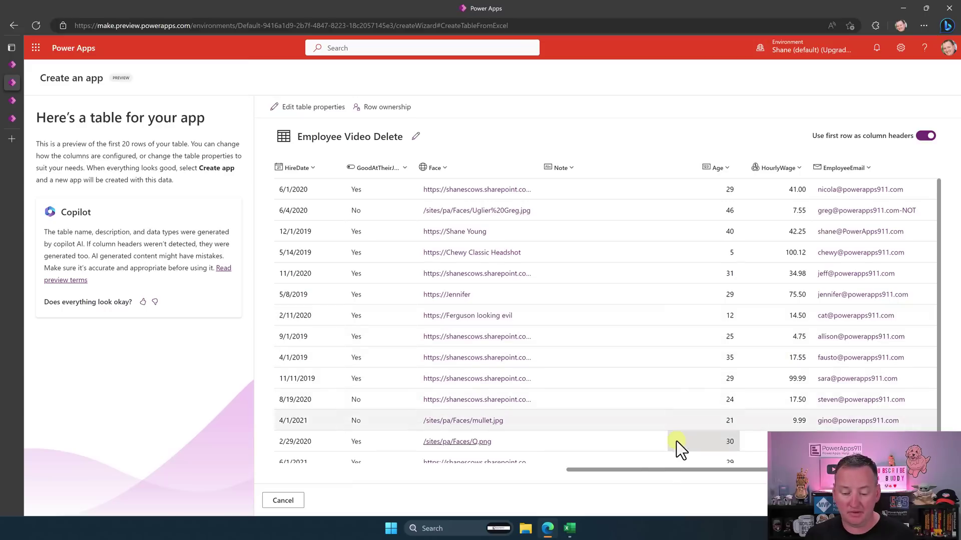
{"action": "left_click_drag", "start_coordinate": [648, 470], "coordinate": [357, 475]}
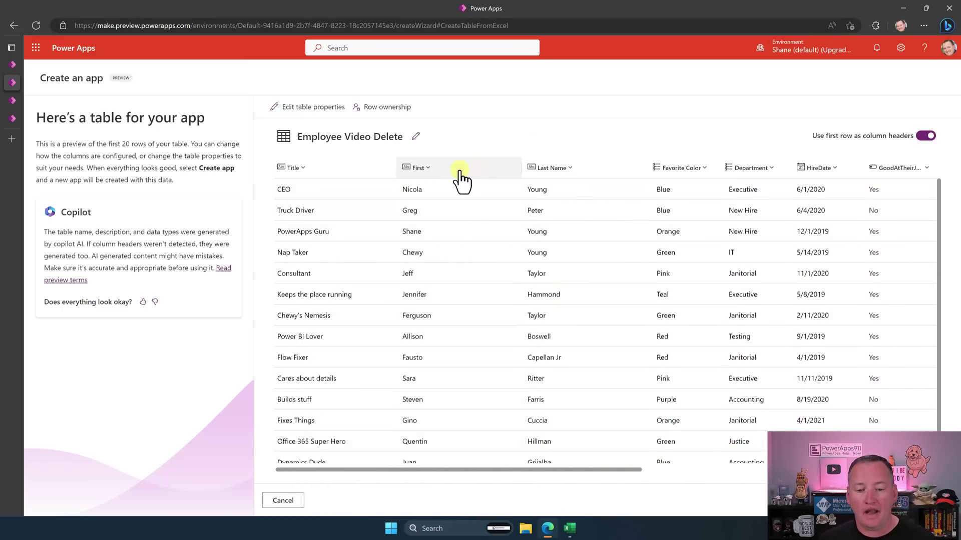
{"action": "left_click", "coordinate": [711, 169]}
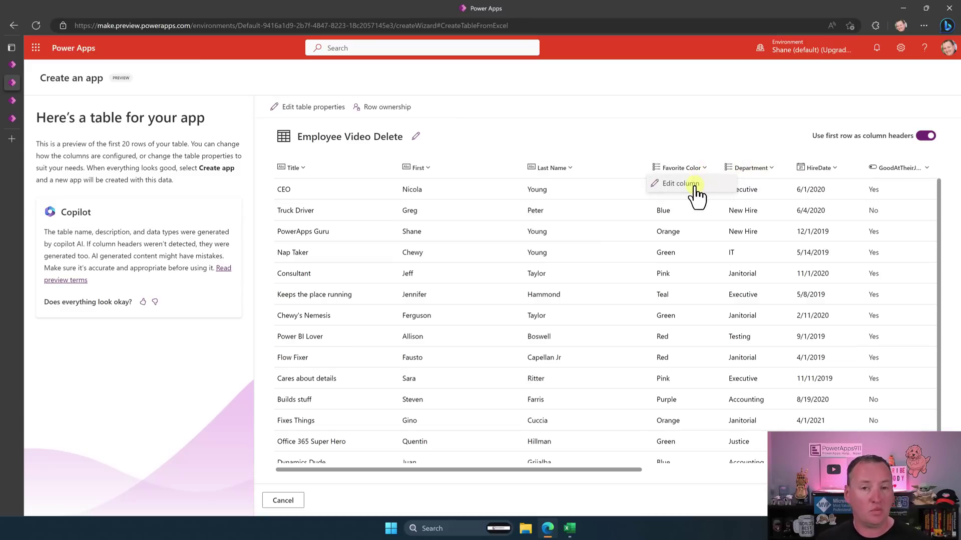
{"action": "left_click", "coordinate": [695, 153]}
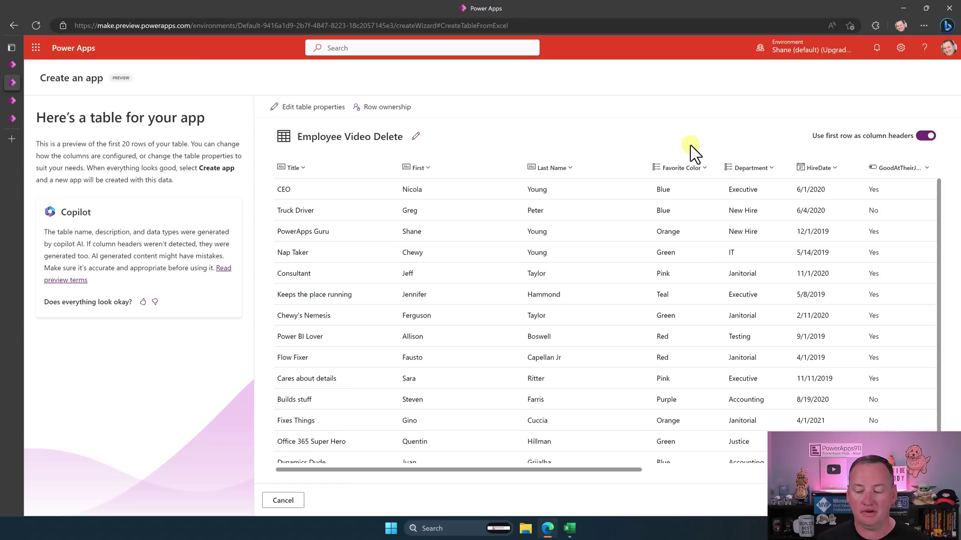
{"action": "left_click_drag", "start_coordinate": [557, 471], "coordinate": [848, 470]}
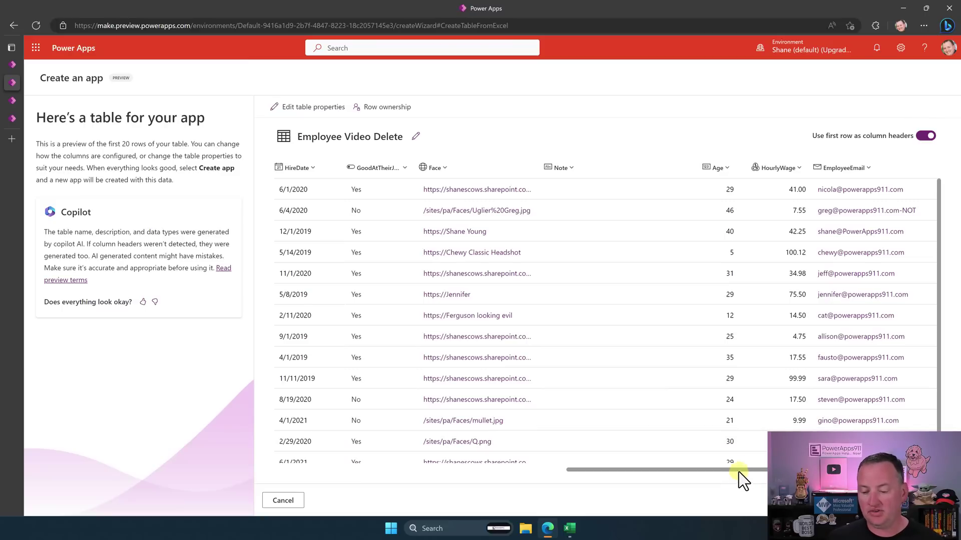
{"action": "left_click_drag", "start_coordinate": [742, 469], "coordinate": [408, 473]}
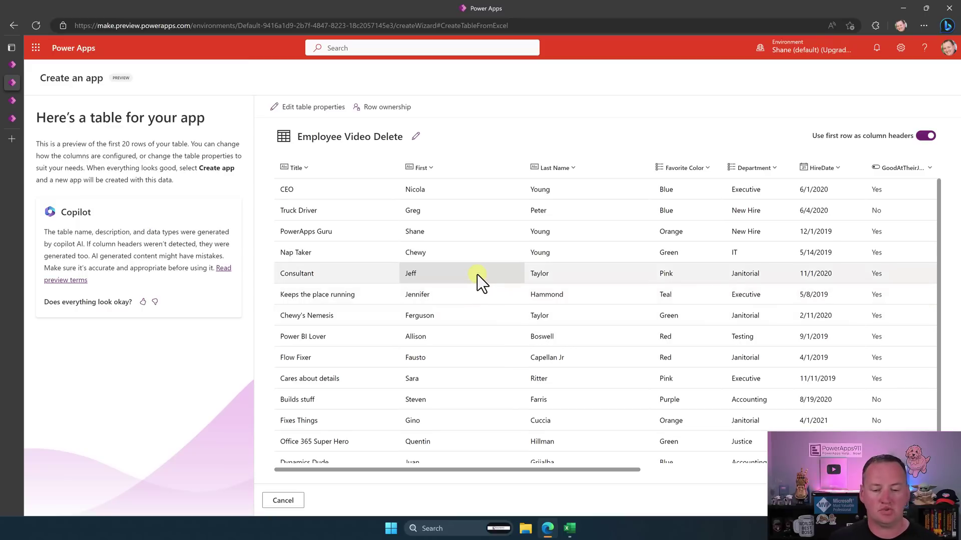
In Excel, create a blank workbook and fill A1:C5 with five first names, the numbers 45, 1, 30, 29, 29, and FT, PT, FT, FT, FT.
{"action": "mouse_move", "coordinate": [570, 536]}
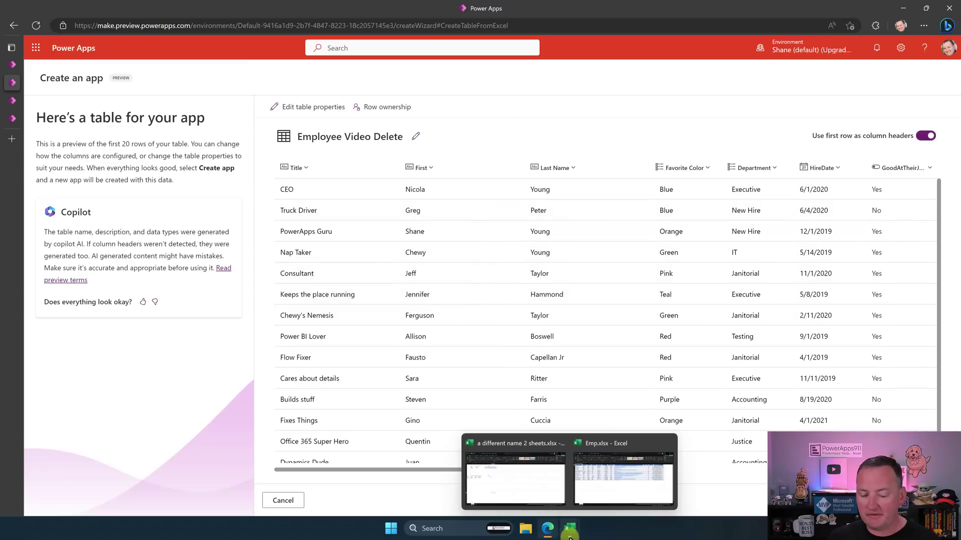
{"action": "left_click", "coordinate": [608, 469]}
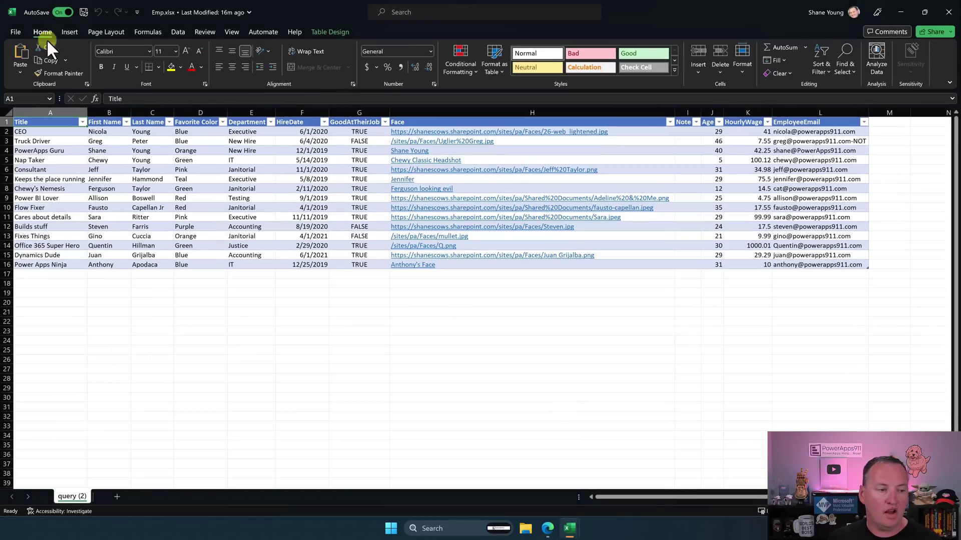
{"action": "left_click", "coordinate": [16, 31]}
{"action": "left_click", "coordinate": [150, 106]}
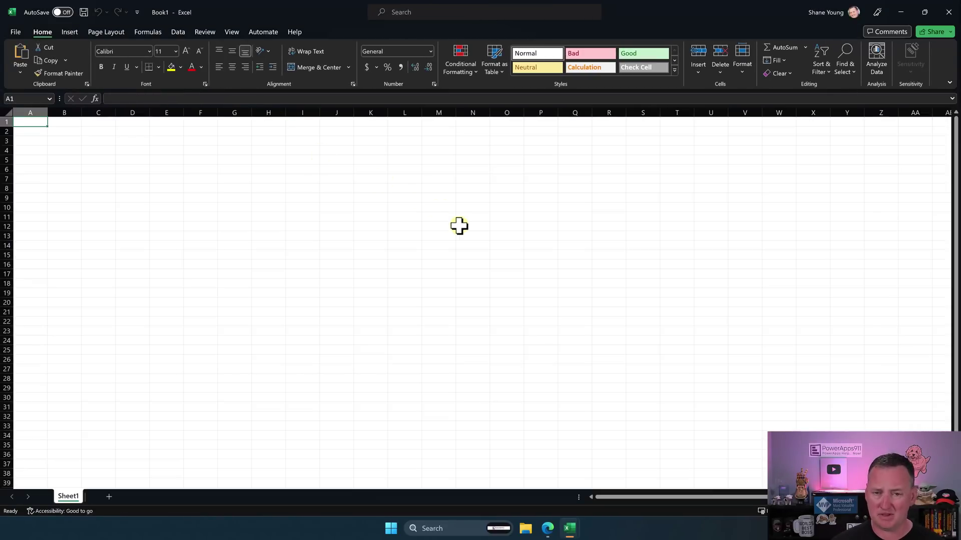
{"action": "type", "text": "Shane"}
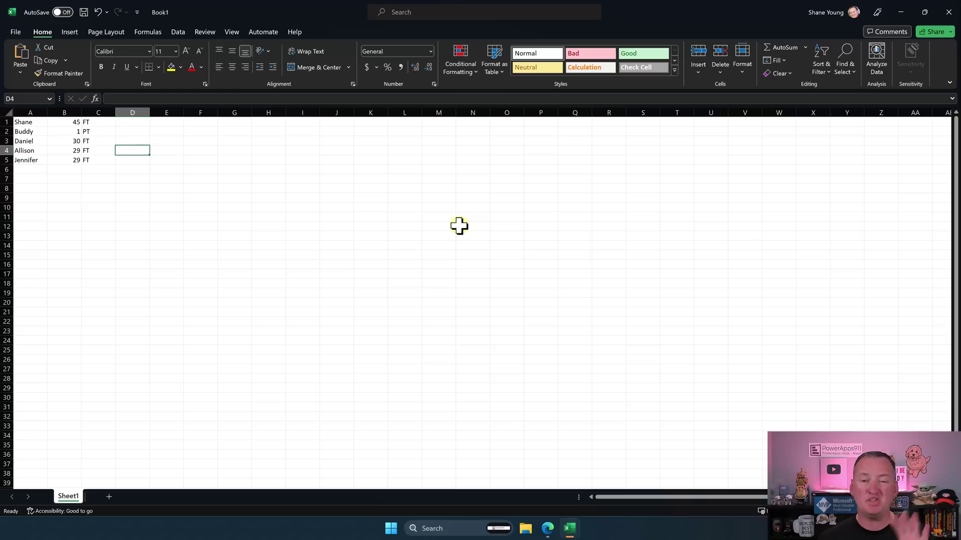
Move the data block in A1:C5 so that it starts at cell F12.
{"action": "mouse_move", "coordinate": [27, 123]}
{"action": "left_mouse_down"}
{"action": "mouse_move", "coordinate": [60, 133]}
{"action": "mouse_move", "coordinate": [71, 156]}
{"action": "mouse_move", "coordinate": [82, 157]}
{"action": "left_mouse_up"}
{"action": "key", "text": "ctrl+c"}
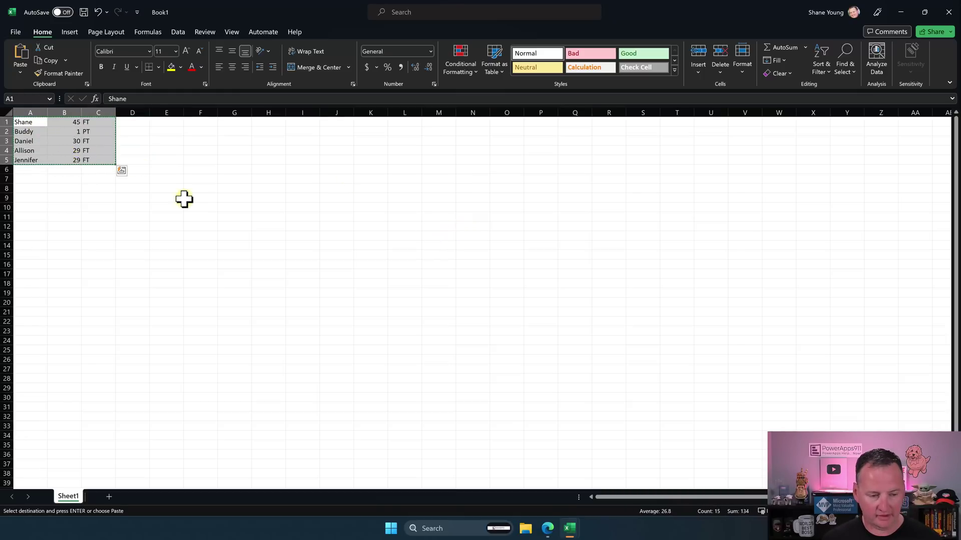
{"action": "left_click", "coordinate": [210, 227]}
{"action": "key", "text": "ctrl+v"}
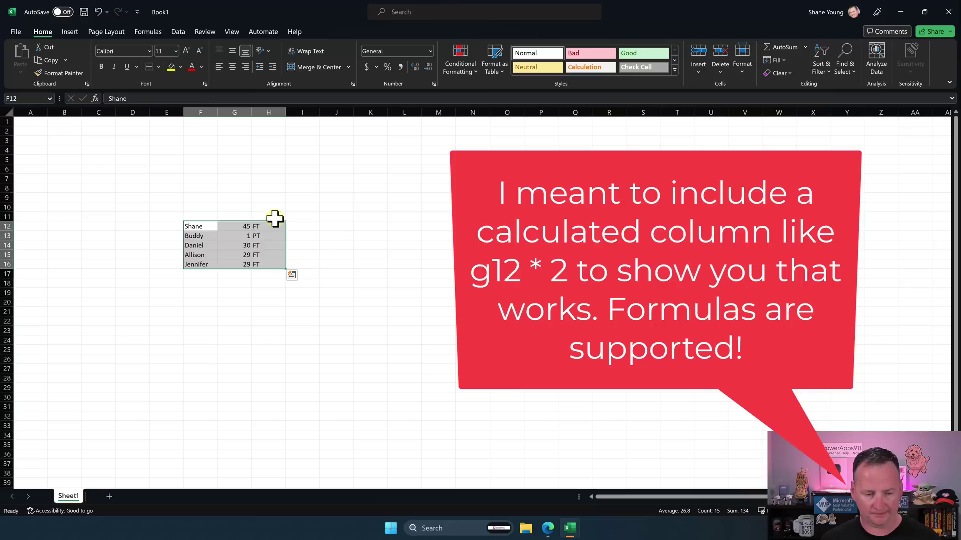
{"action": "left_click", "coordinate": [306, 245]}
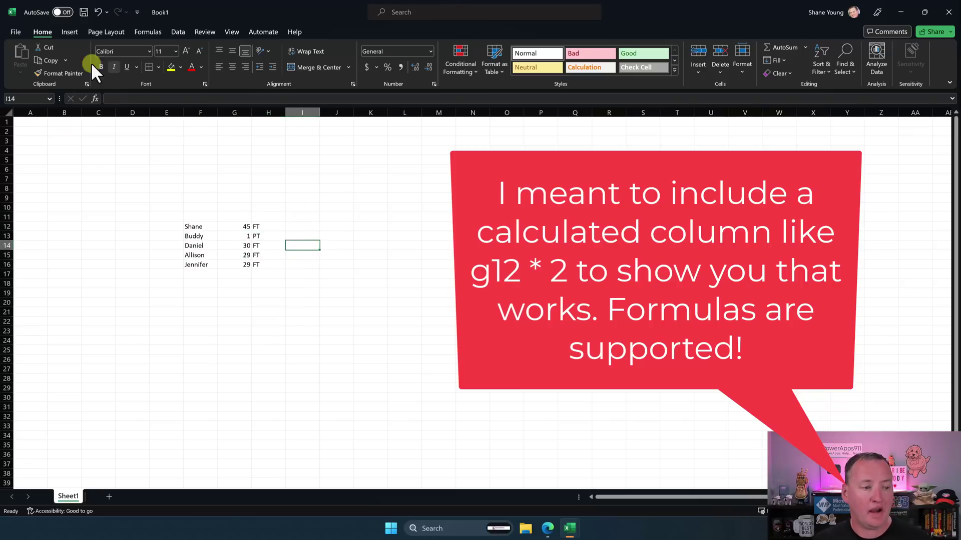
Save the workbook to the company OneDrive as Video People and close it.
{"action": "left_click", "coordinate": [11, 34]}
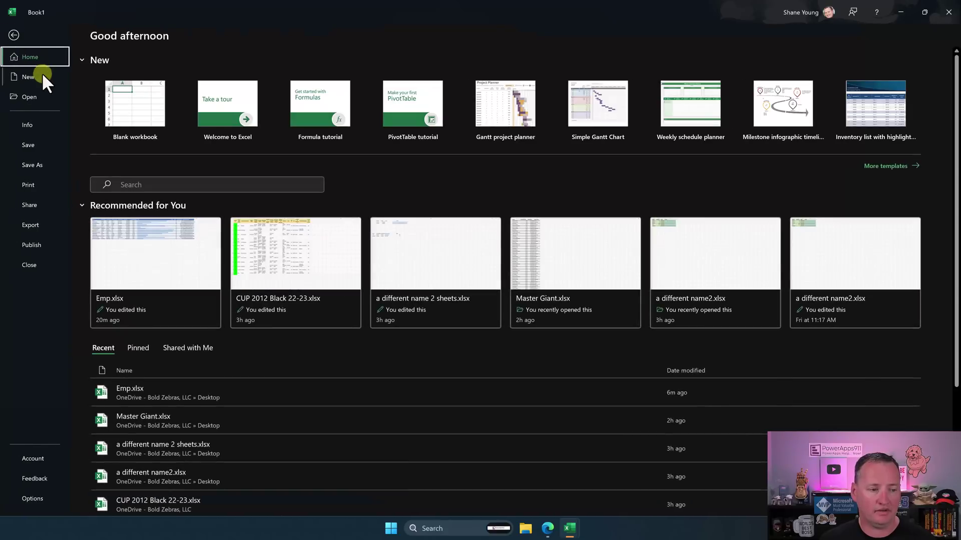
{"action": "key", "text": "ctrl+s"}
{"action": "type", "text": "Video People"}
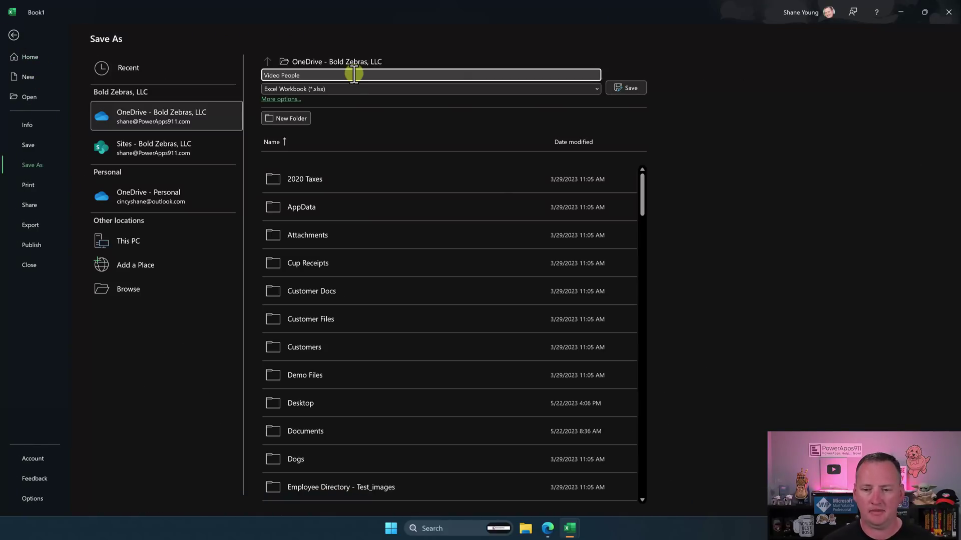
{"action": "left_click", "coordinate": [626, 88]}
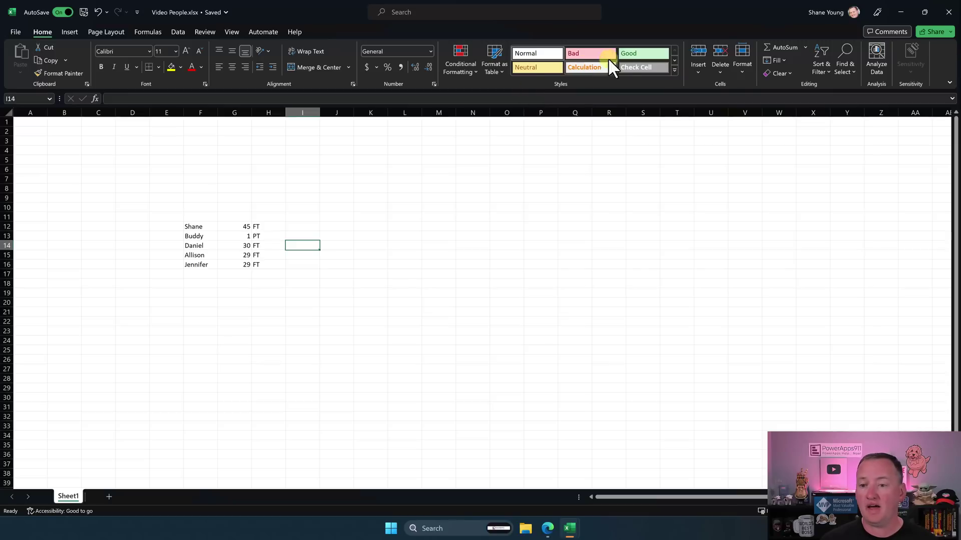
{"action": "left_click", "coordinate": [947, 15]}
{"action": "left_click", "coordinate": [947, 15]}
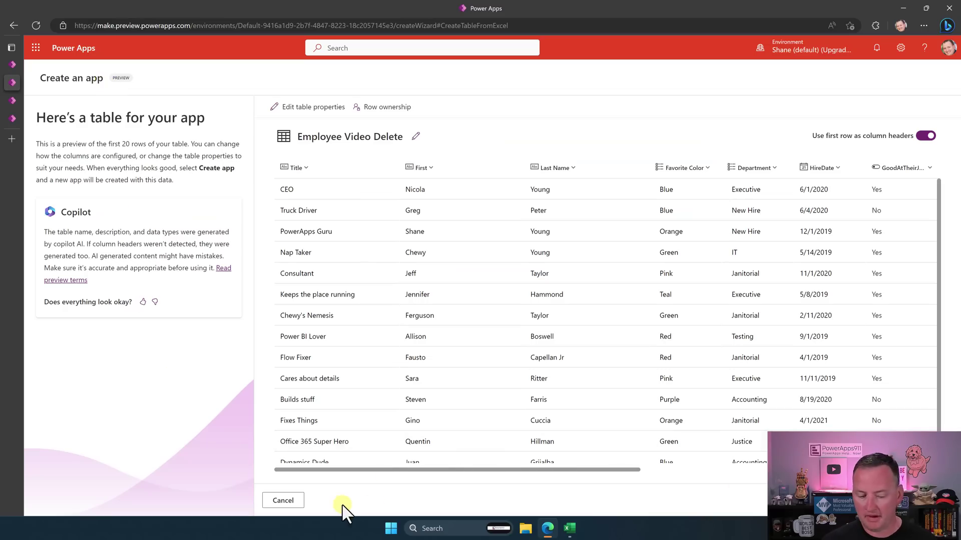
In Power Apps, abandon the current table import and upload Video People.xlsx as the Excel source of a new app.
{"action": "left_click", "coordinate": [287, 502]}
{"action": "key", "text": "Return"}
{"action": "left_click", "coordinate": [274, 293]}
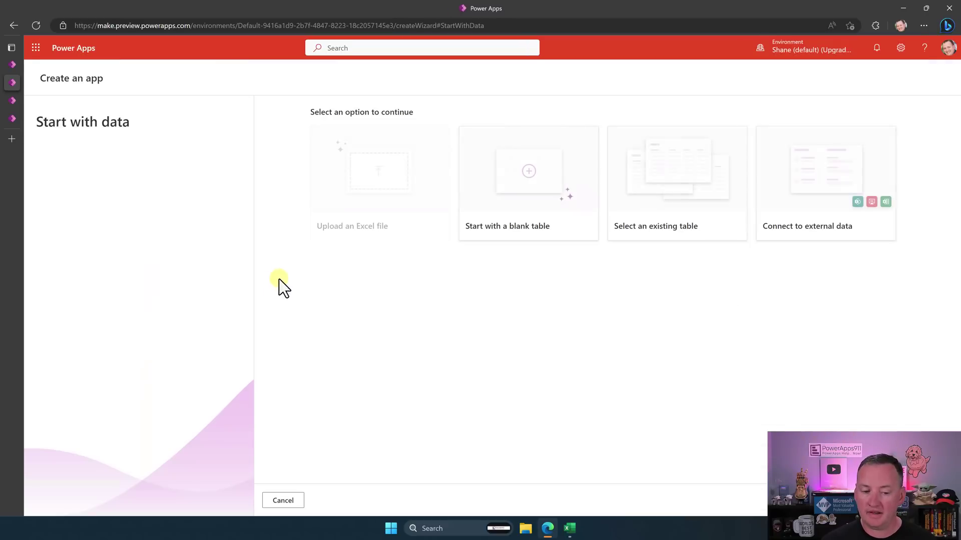
{"action": "left_click", "coordinate": [379, 189]}
{"action": "left_click", "coordinate": [601, 377]}
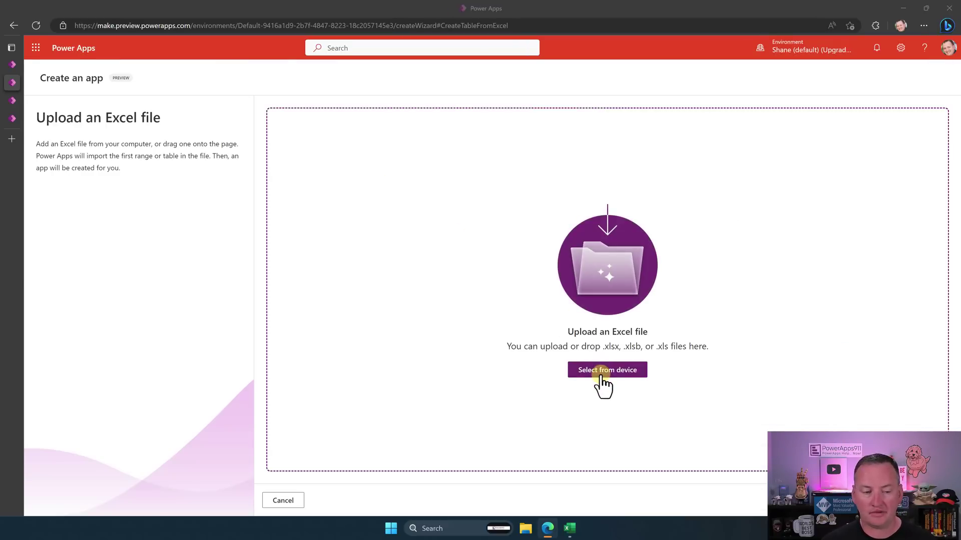
{"action": "left_click", "coordinate": [176, 74]}
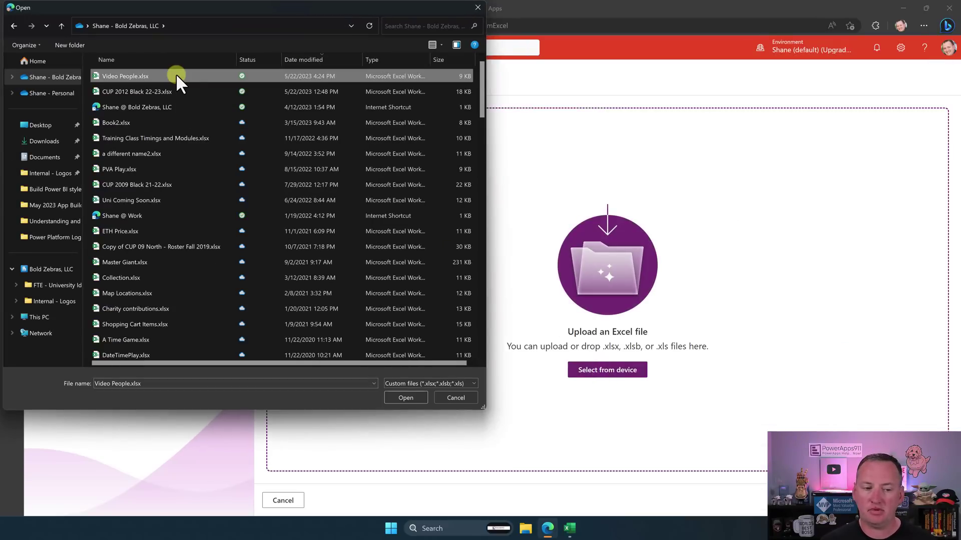
{"action": "left_click", "coordinate": [404, 397]}
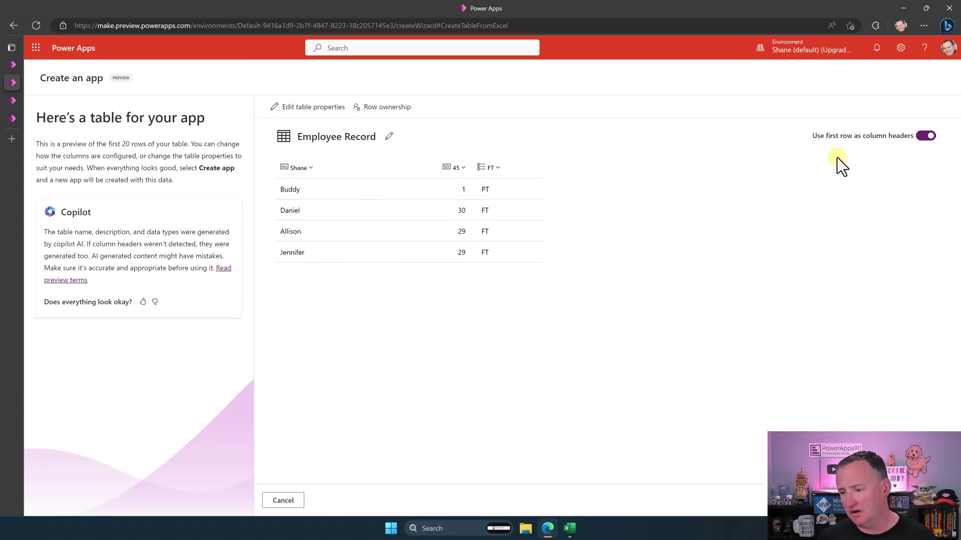
Turn off using the first row as column headers and update the Employment Status column after checking its PT and FT choices.
{"action": "left_click", "coordinate": [925, 137]}
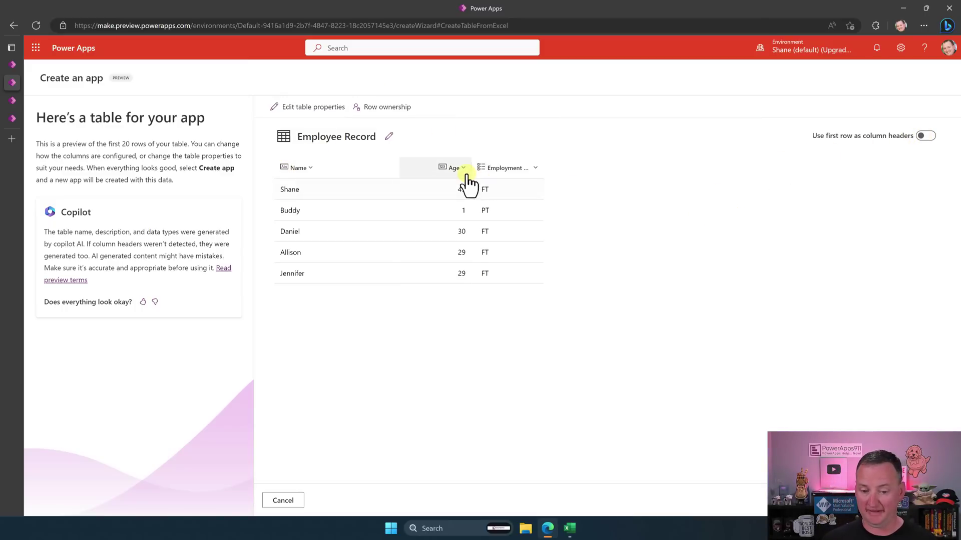
{"action": "left_click_drag", "start_coordinate": [543, 165], "coordinate": [577, 165]}
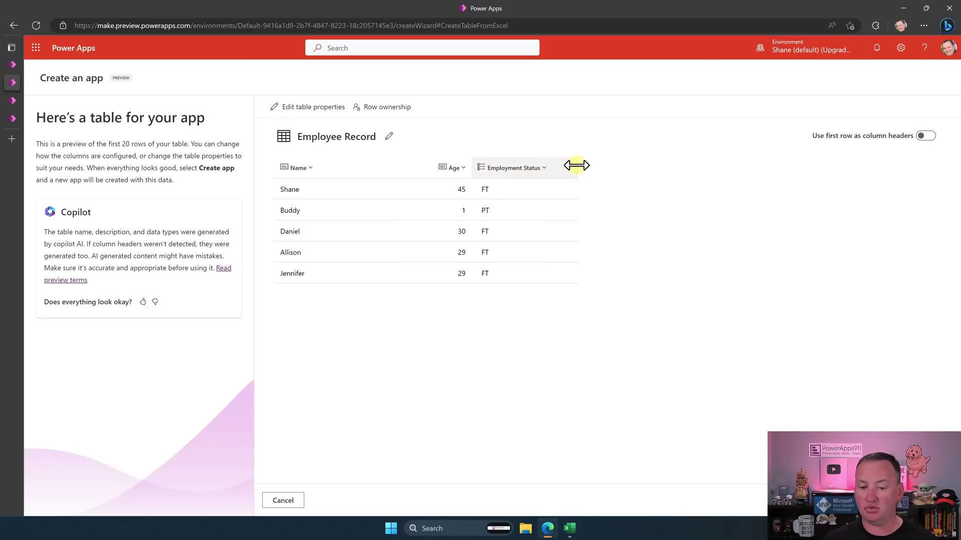
{"action": "left_click", "coordinate": [546, 170]}
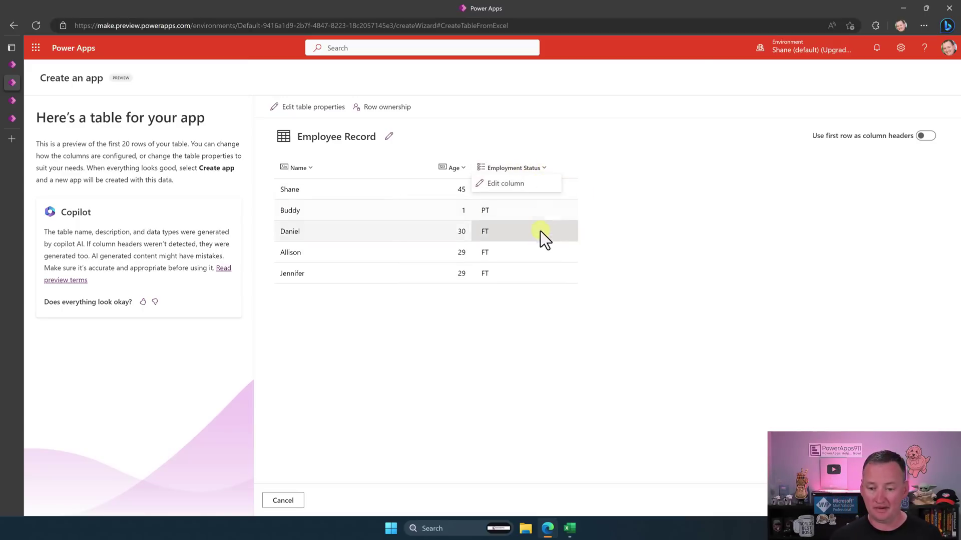
{"action": "left_click", "coordinate": [521, 184]}
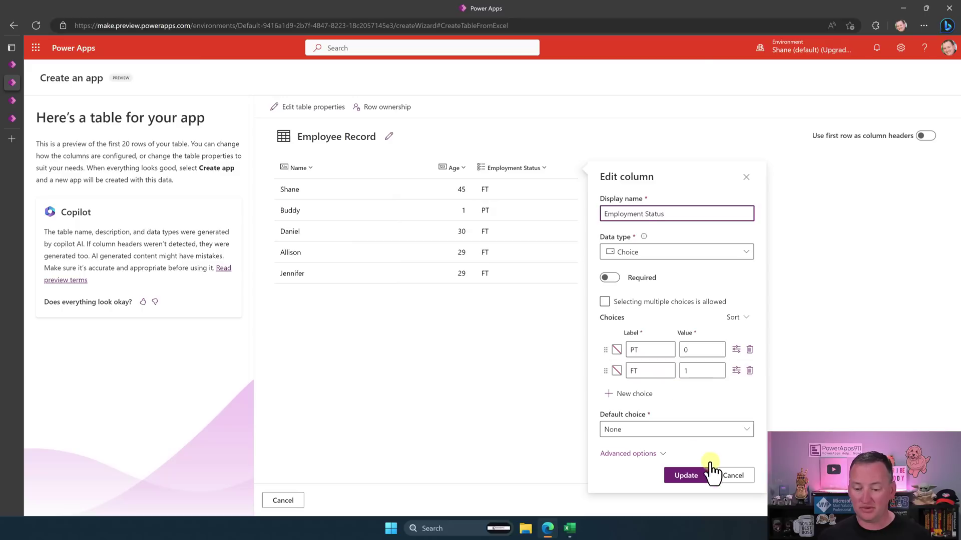
{"action": "left_click", "coordinate": [700, 475]}
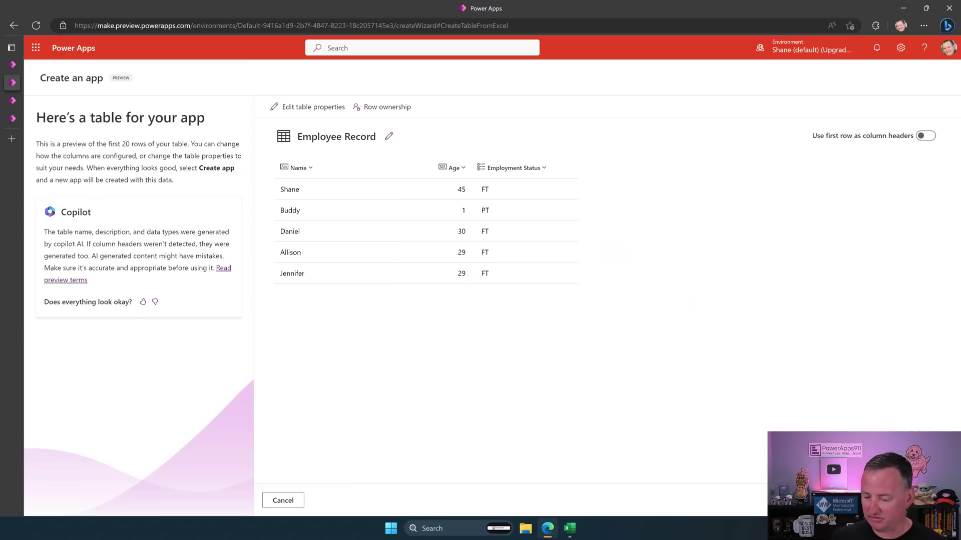
In Excel, fit column E of Sheet1 in a different name 2 sheets.xlsx to its contents and close the workbook.
{"action": "mouse_move", "coordinate": [569, 527]}
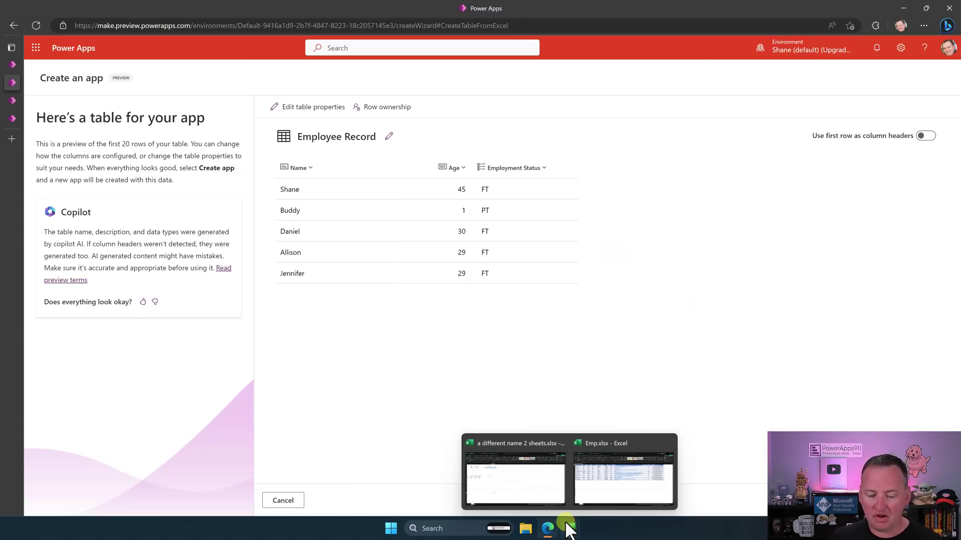
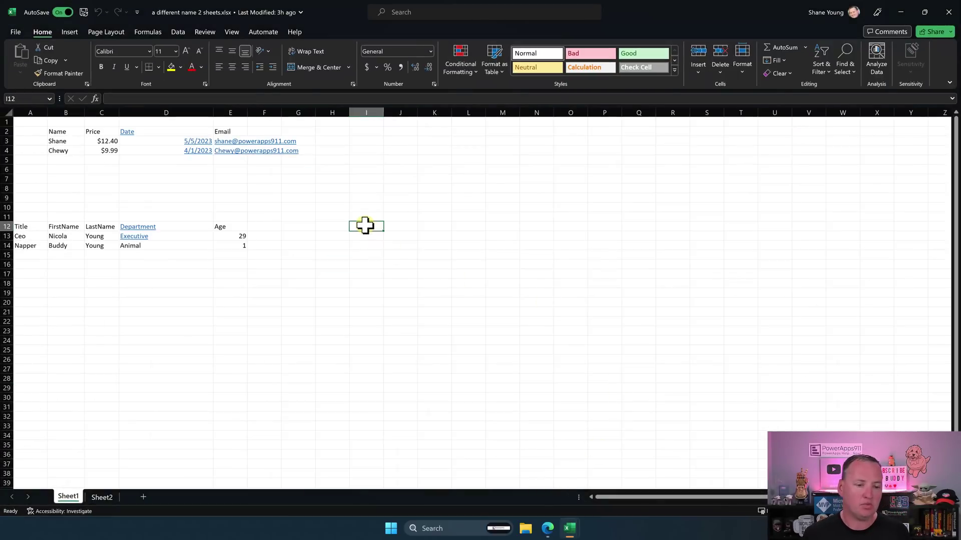
{"action": "double_click", "coordinate": [247, 112]}
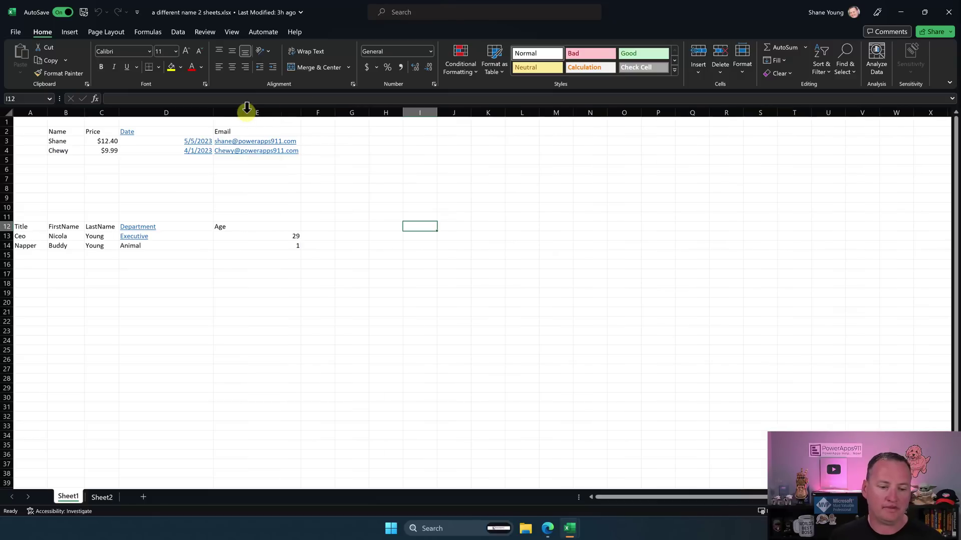
{"action": "left_click", "coordinate": [326, 312]}
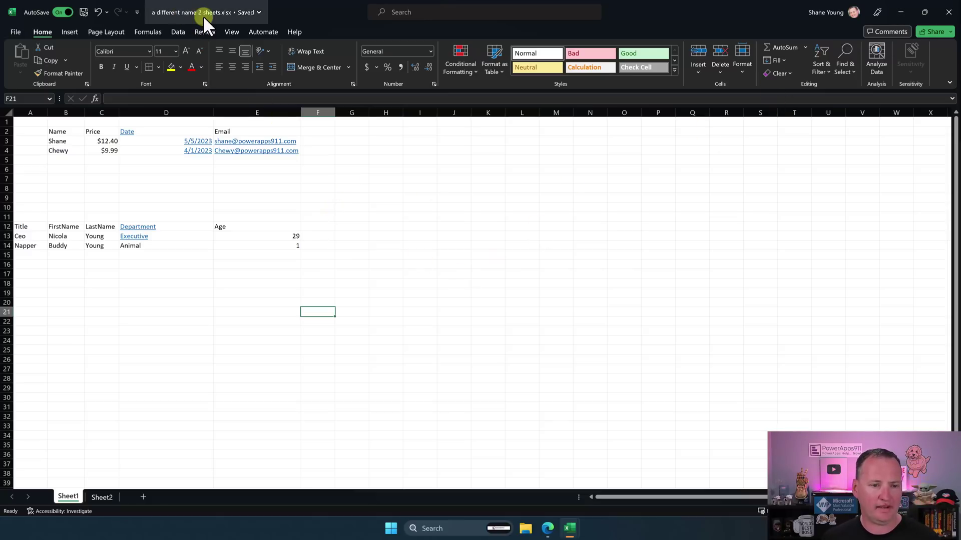
{"action": "left_click", "coordinate": [948, 12]}
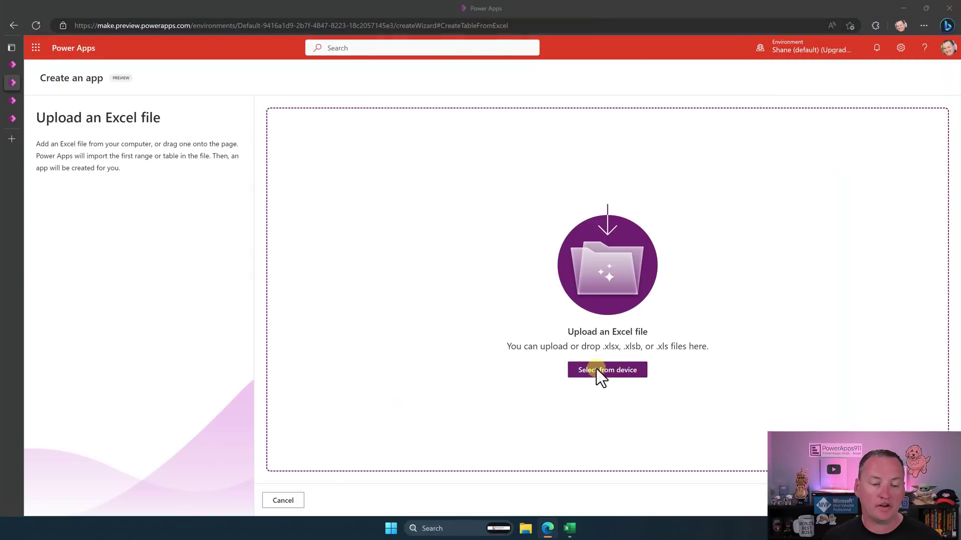
In Power Apps, upload a different name 2 sheets.xlsx from the Desktop folder as the app's Excel source.
{"action": "left_click", "coordinate": [597, 369]}
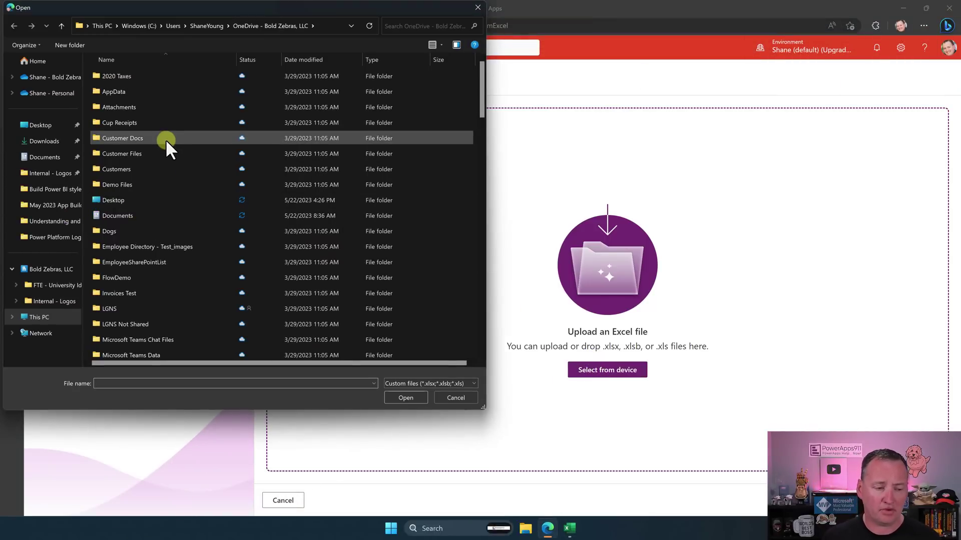
{"action": "left_click", "coordinate": [45, 125]}
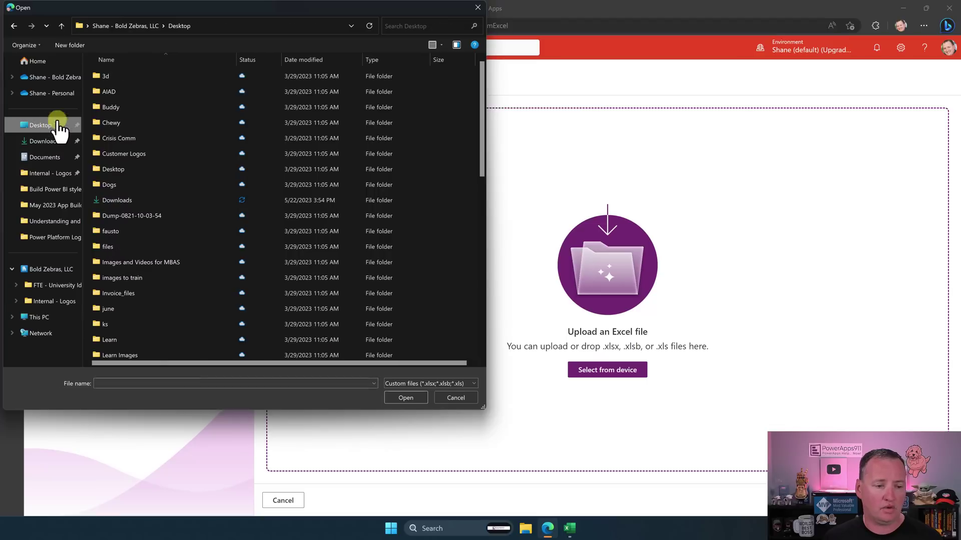
{"action": "scroll", "coordinate": [182, 181], "scroll_direction": "down", "scroll_amount": 2}
{"action": "scroll", "coordinate": [182, 182], "scroll_direction": "down", "scroll_amount": 5}
{"action": "left_click", "coordinate": [155, 274]}
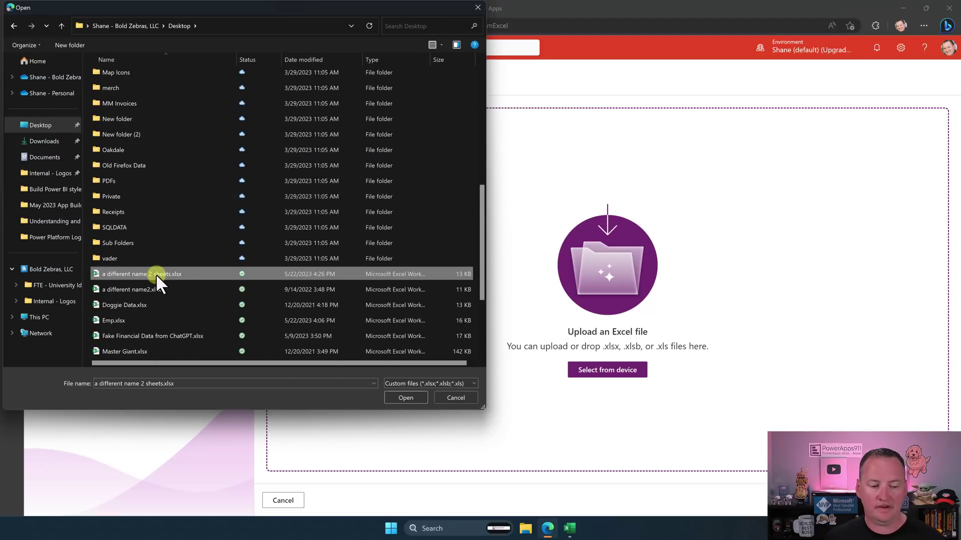
{"action": "left_click", "coordinate": [413, 398]}
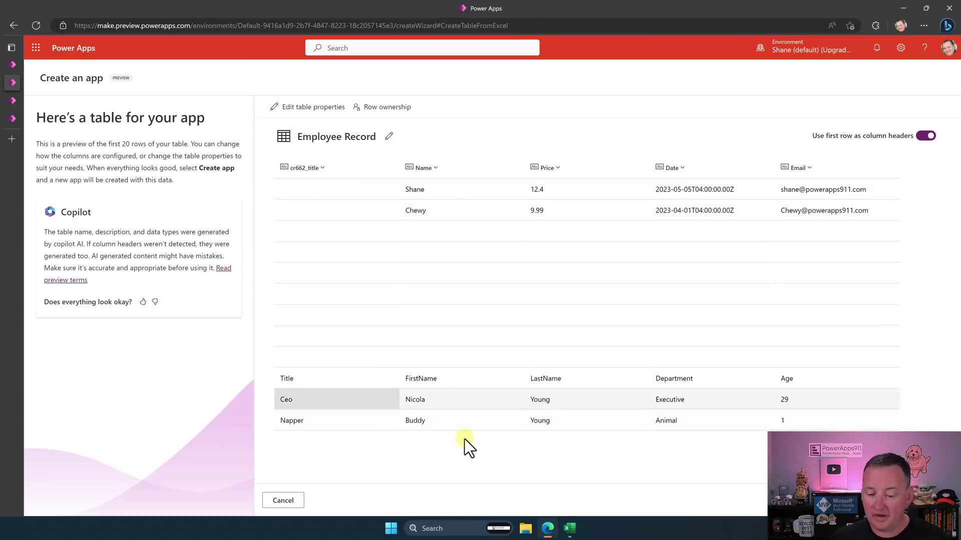
Reopen a different name 2 sheets.xlsx in Excel and examine the empty cells around Sheet1's two data blocks.
{"action": "left_click", "coordinate": [571, 529]}
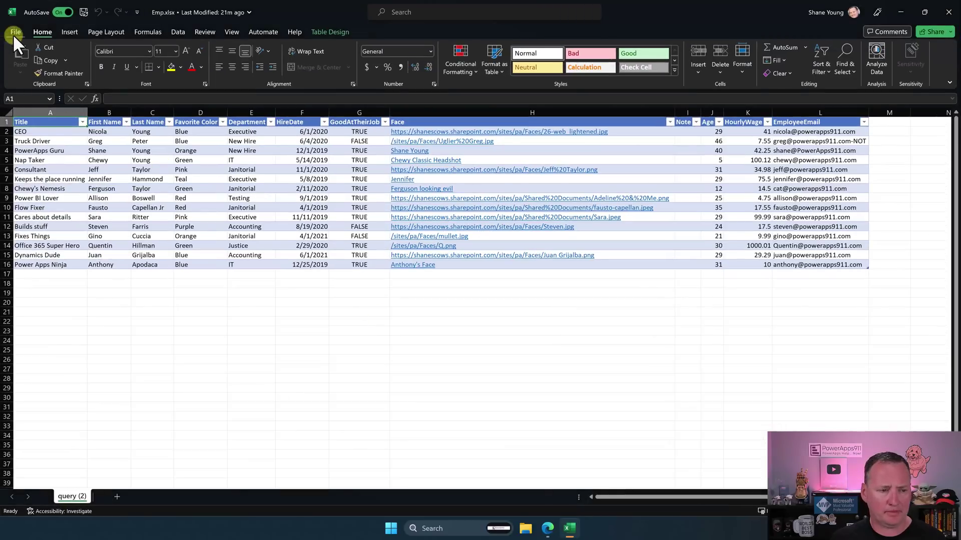
{"action": "left_click", "coordinate": [15, 33]}
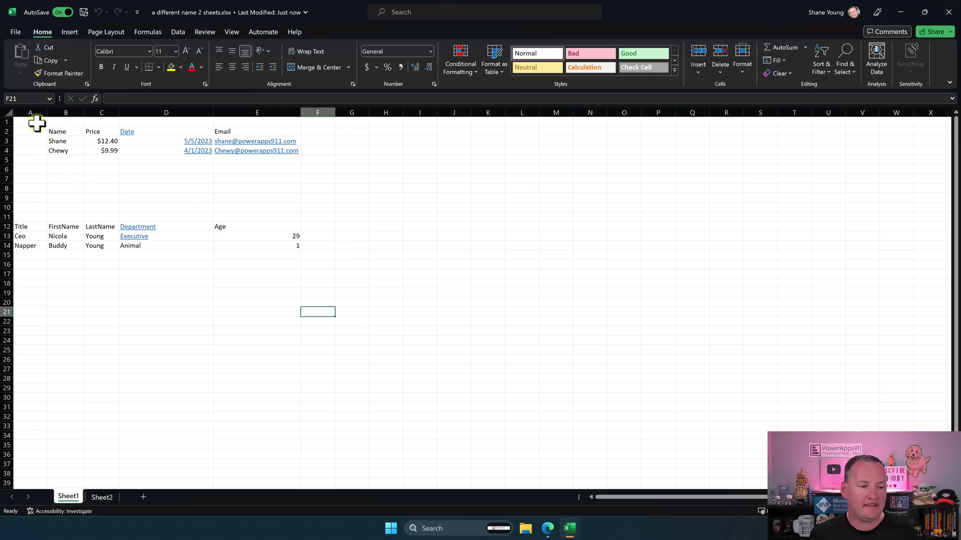
{"action": "left_click_drag", "start_coordinate": [35, 125], "coordinate": [36, 210]}
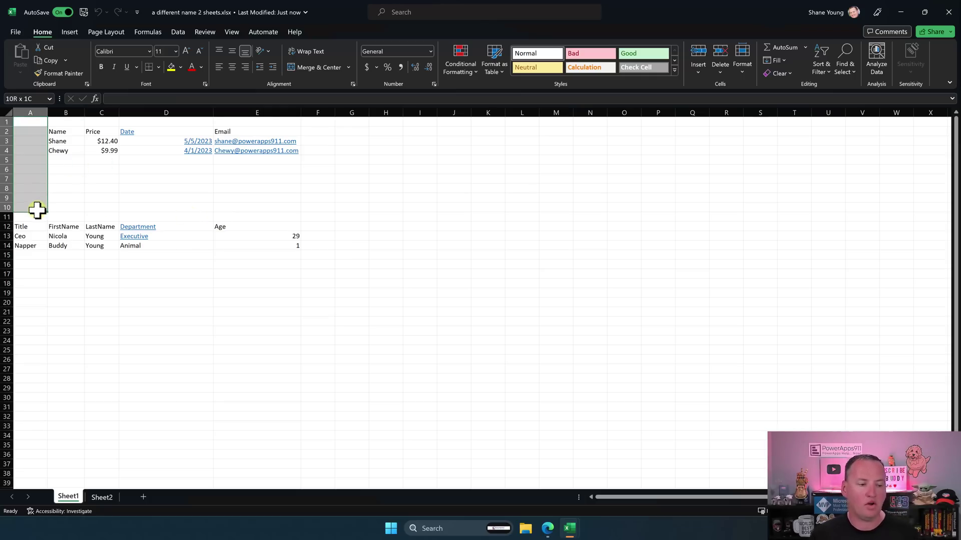
{"action": "left_click_drag", "start_coordinate": [70, 156], "coordinate": [290, 219]}
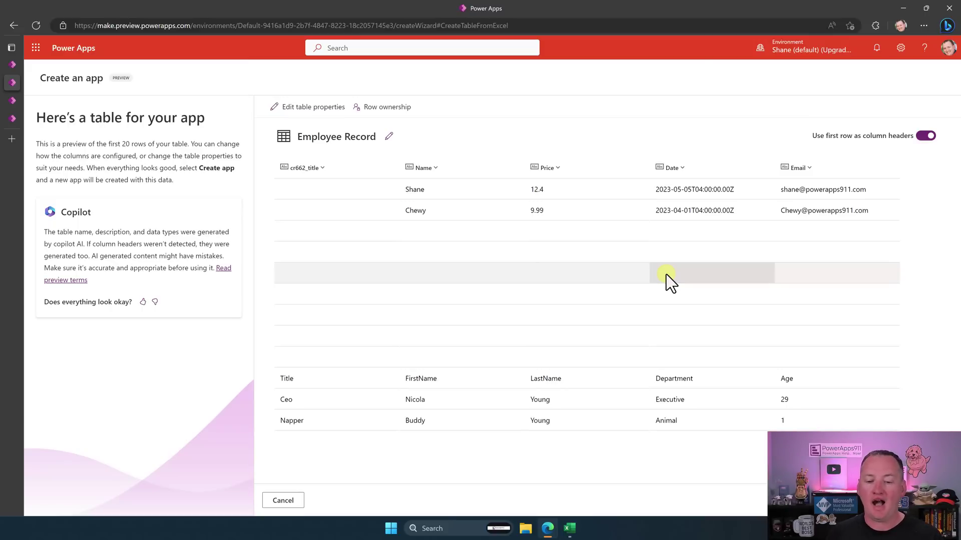
Switch back to the two-sheet workbook in Excel and compare Sheet1's range B2:E4 with the formatted table on Sheet2.
{"action": "left_click", "coordinate": [571, 529]}
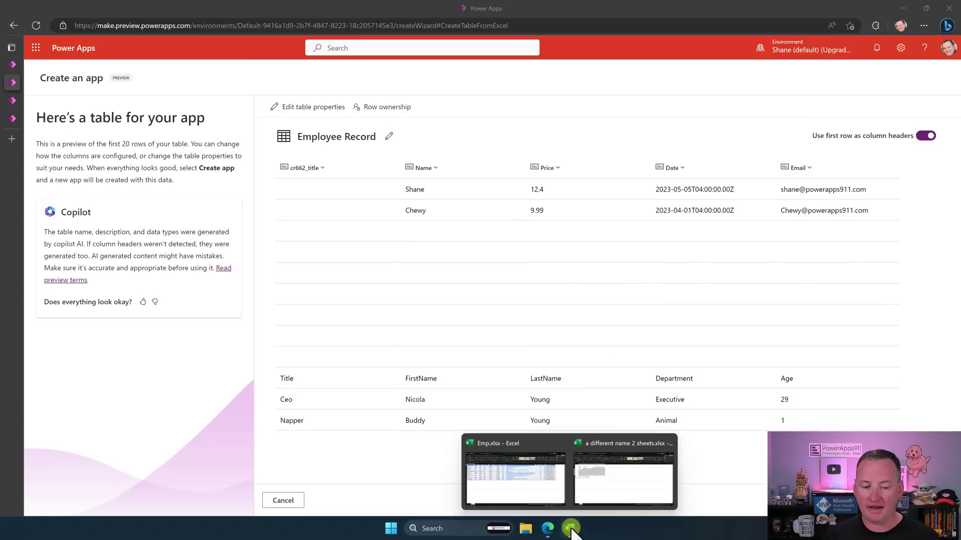
{"action": "left_click", "coordinate": [589, 487]}
{"action": "left_click_drag", "start_coordinate": [56, 134], "coordinate": [256, 154]}
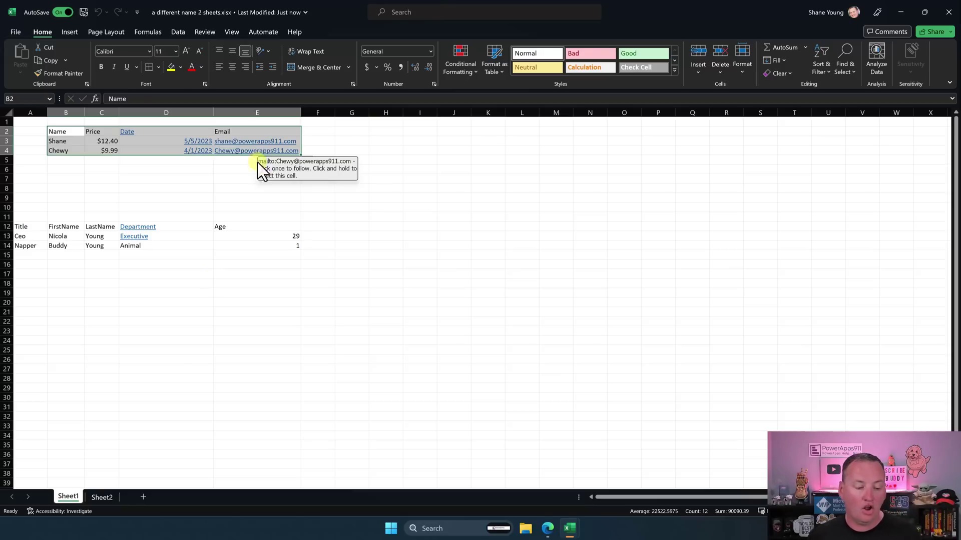
{"action": "left_click", "coordinate": [99, 497]}
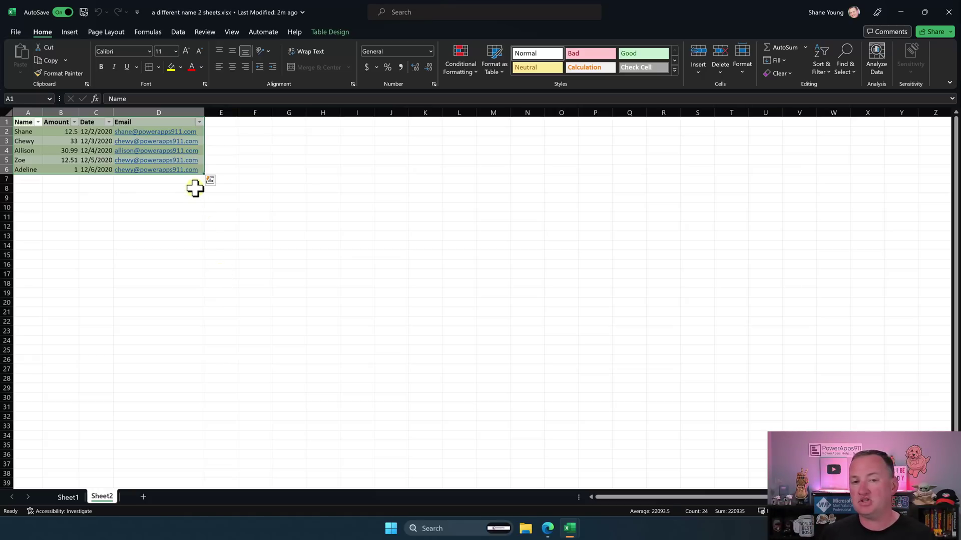
{"action": "left_click", "coordinate": [69, 495]}
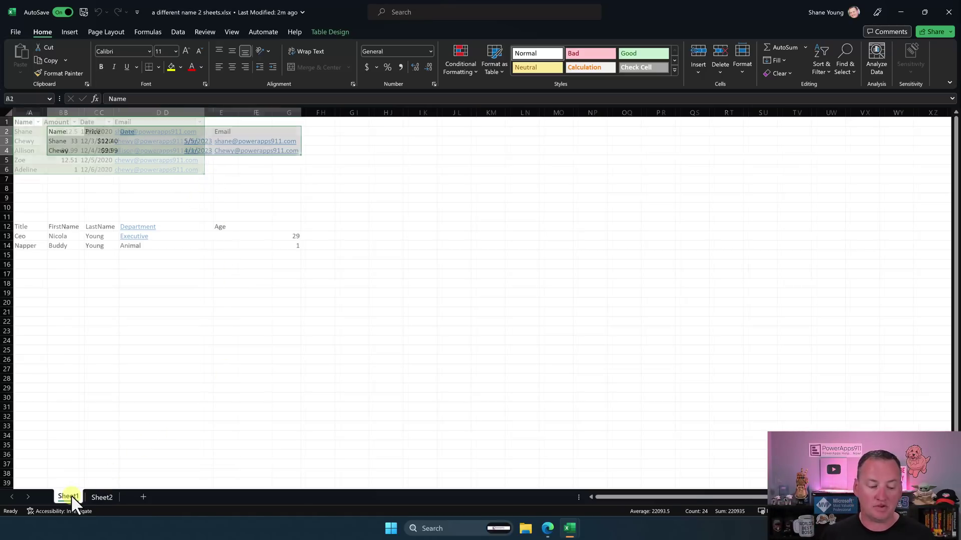
On Sheet1, highlight A1:E14 and A2:E14 to examine which range the import covers.
{"action": "left_click", "coordinate": [184, 178]}
{"action": "left_click_drag", "start_coordinate": [28, 122], "coordinate": [284, 249]}
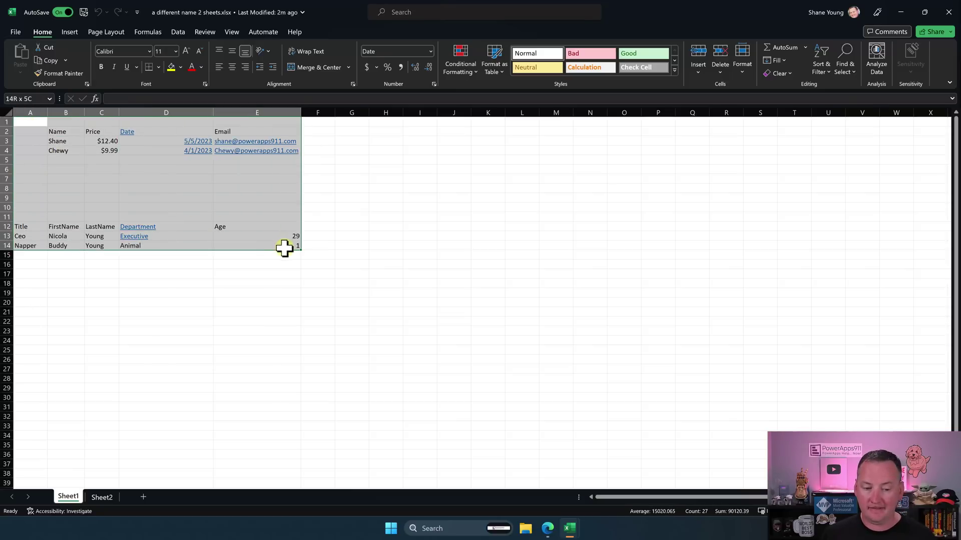
{"action": "left_click", "coordinate": [111, 159]}
{"action": "left_click_drag", "start_coordinate": [30, 133], "coordinate": [295, 247]}
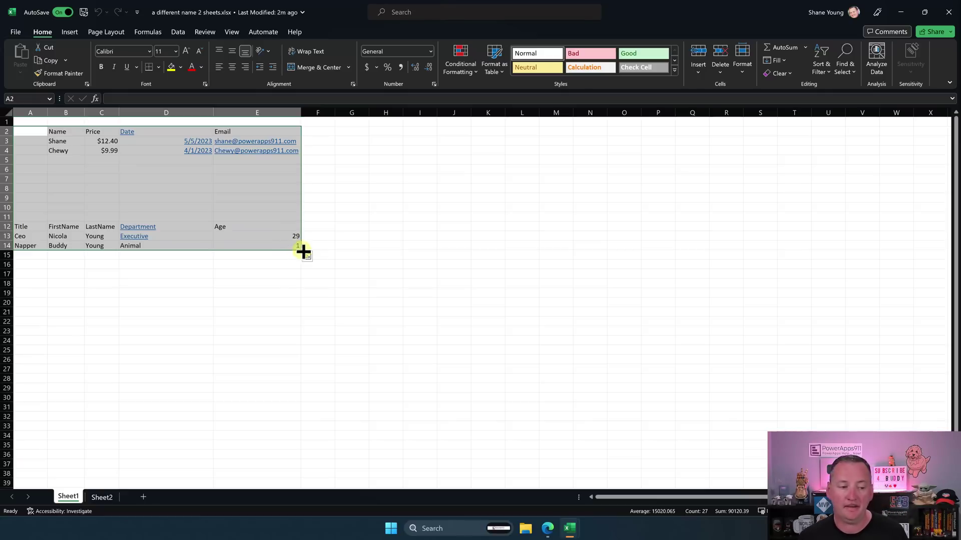
On Sheet1, clear the second data block by emptying cells A12:E15.
{"action": "left_click", "coordinate": [313, 198]}
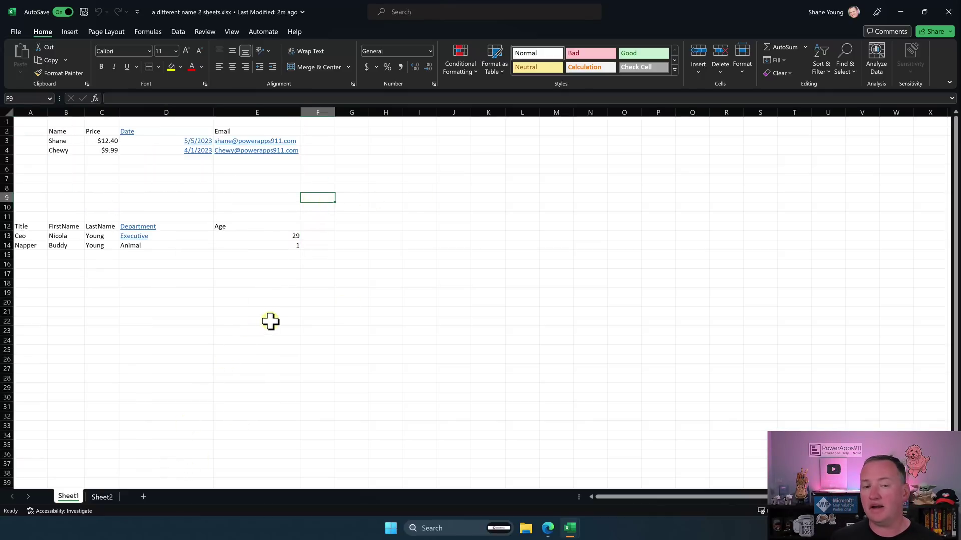
{"action": "left_click", "coordinate": [68, 137]}
{"action": "left_click_drag", "start_coordinate": [23, 227], "coordinate": [295, 253]}
{"action": "key", "text": "Delete"}
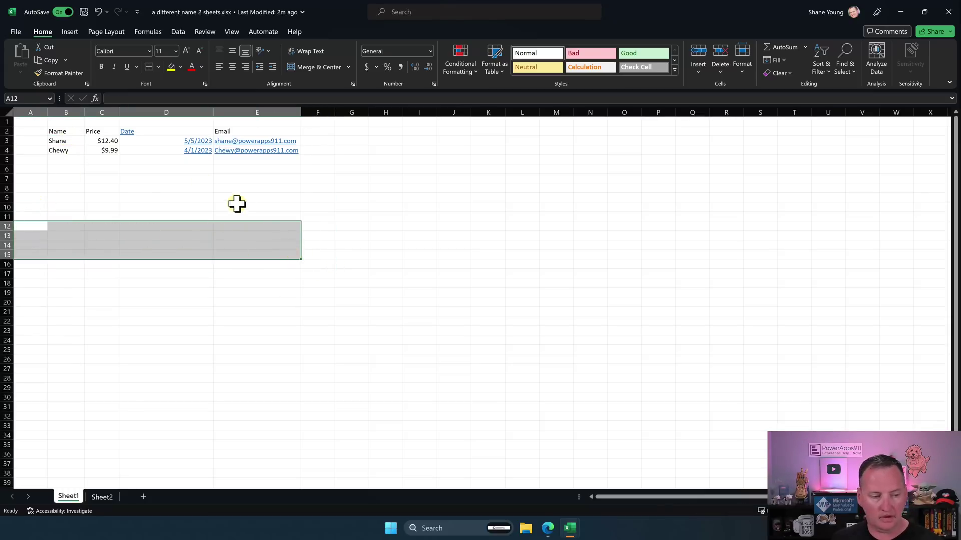
Check the number format of the Price cells C3:C10, and close the workbook.
{"action": "left_click", "coordinate": [76, 168]}
{"action": "left_click_drag", "start_coordinate": [110, 141], "coordinate": [100, 209]}
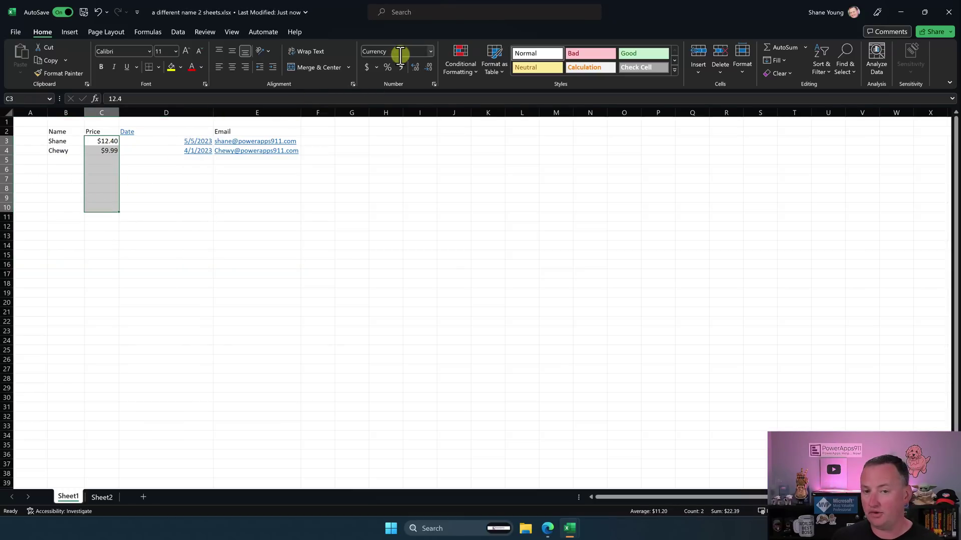
{"action": "left_click", "coordinate": [176, 209]}
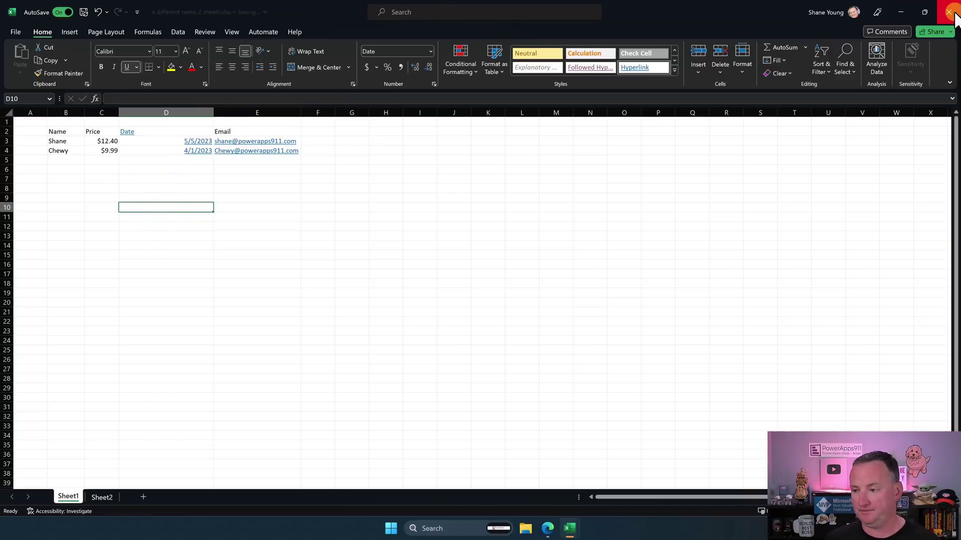
{"action": "left_click", "coordinate": [949, 12]}
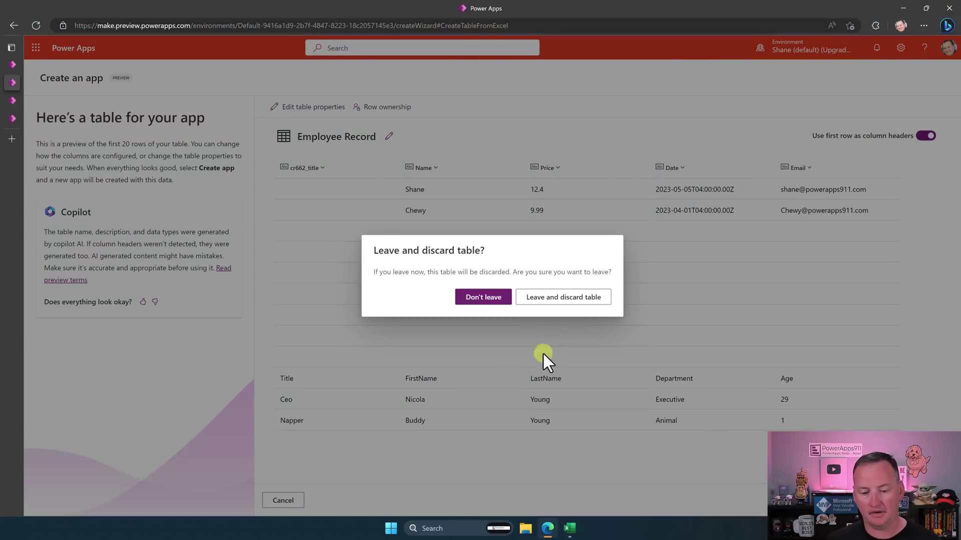
In Power Apps, discard the Employee Record table and upload the edited a different name 2 sheets.xlsx as the app's Excel source.
{"action": "left_click", "coordinate": [561, 298]}
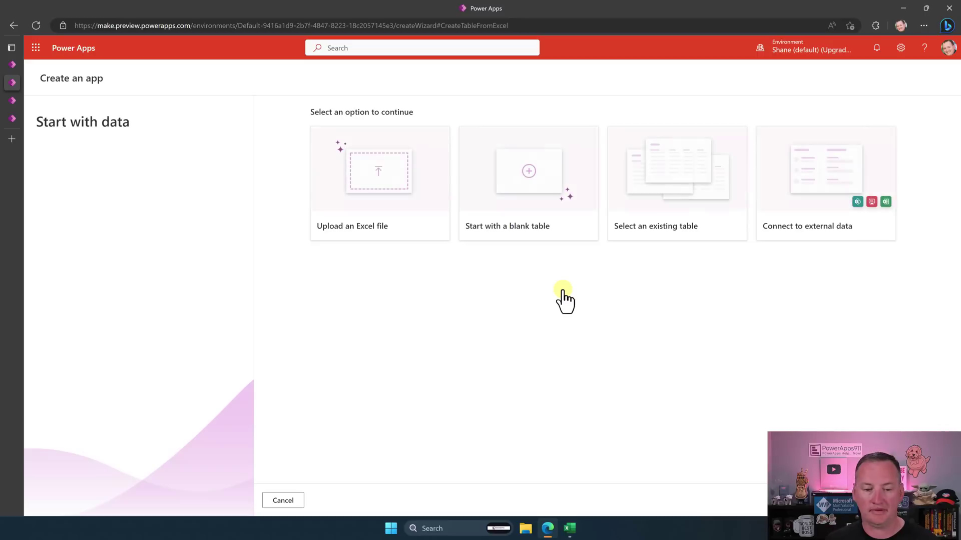
{"action": "left_click", "coordinate": [363, 174]}
{"action": "left_click", "coordinate": [607, 368]}
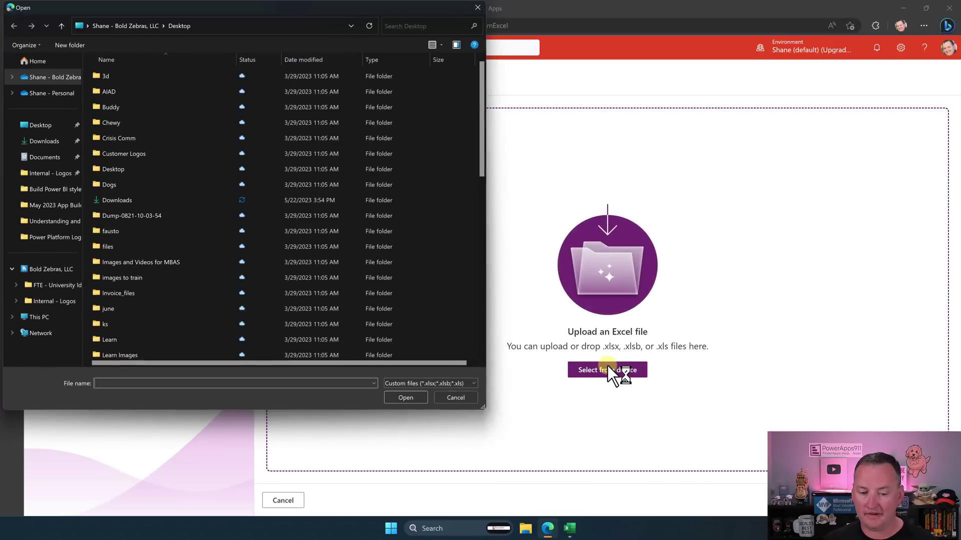
{"action": "scroll", "coordinate": [149, 276], "scroll_direction": "down", "scroll_amount": 10}
{"action": "left_click", "coordinate": [150, 226]}
{"action": "left_click", "coordinate": [405, 398]}
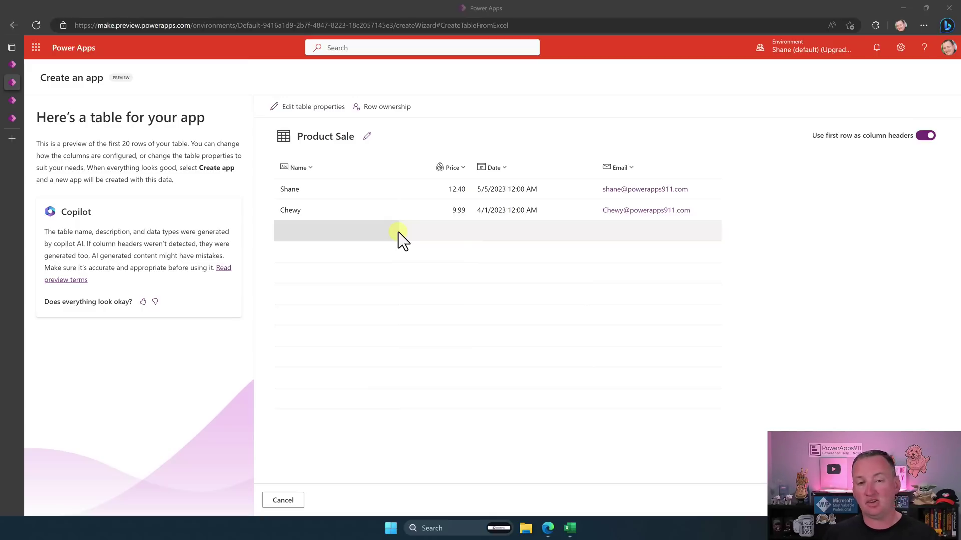
Preview the Product Sale app and delete one of the blank records from its gallery.
{"action": "mouse_move", "coordinate": [571, 527]}
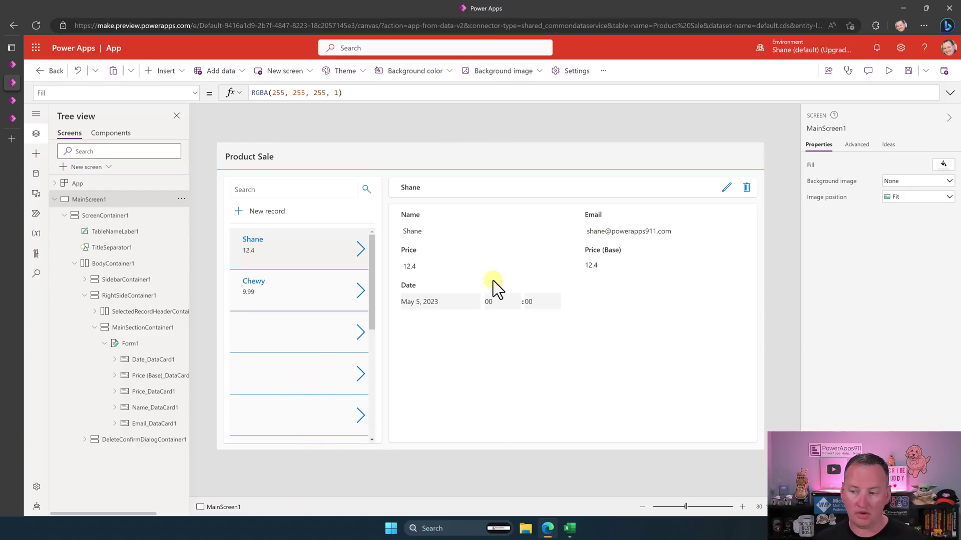
{"action": "left_click", "coordinate": [889, 70]}
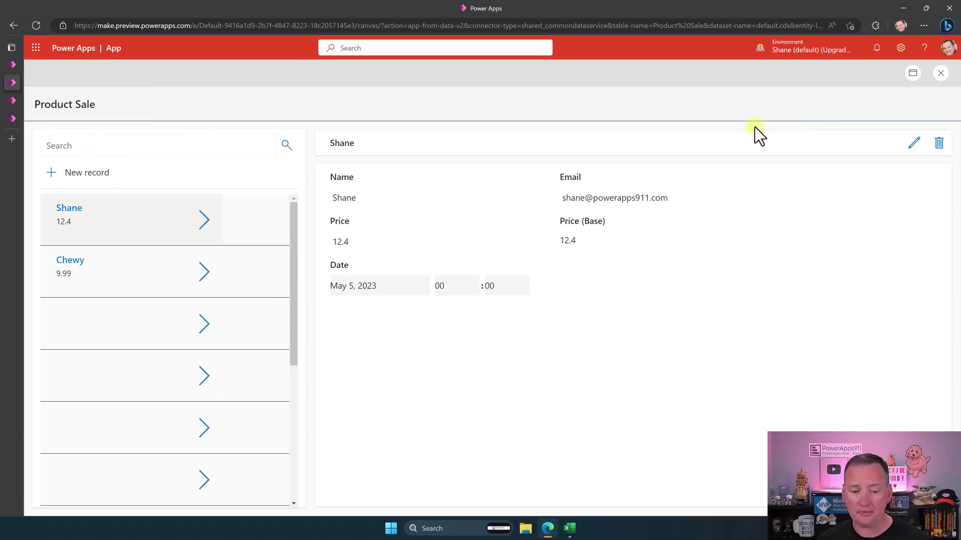
{"action": "scroll", "coordinate": [154, 326], "scroll_direction": "down", "scroll_amount": 2}
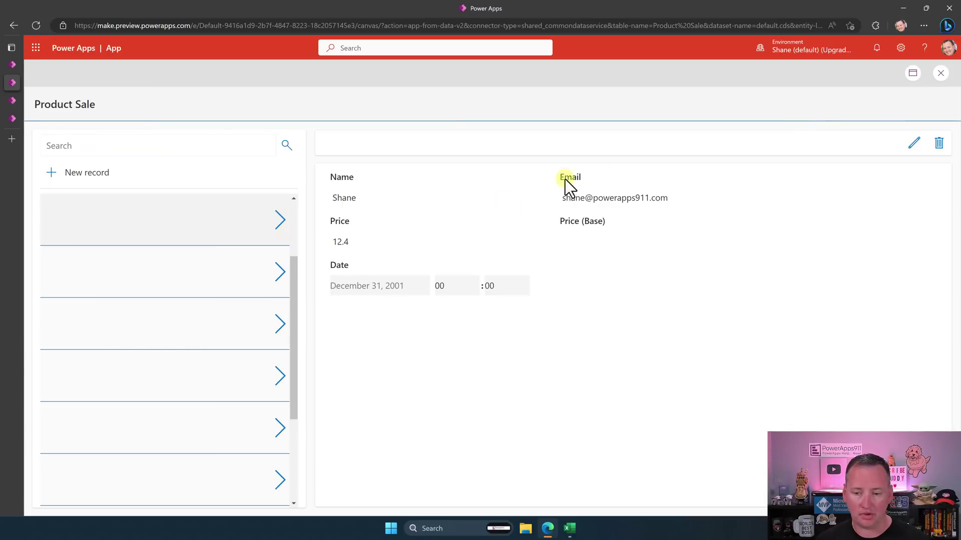
{"action": "left_click", "coordinate": [938, 144]}
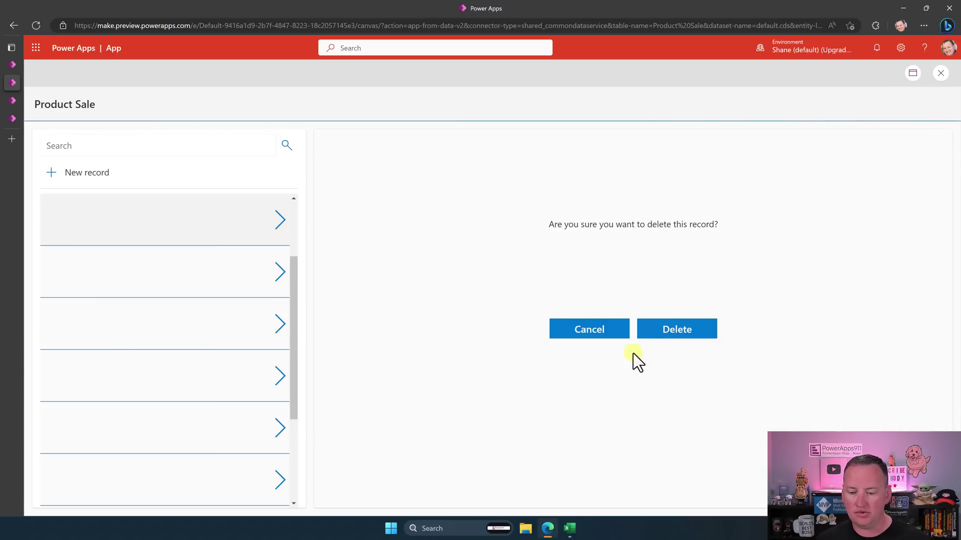
{"action": "left_click", "coordinate": [667, 328]}
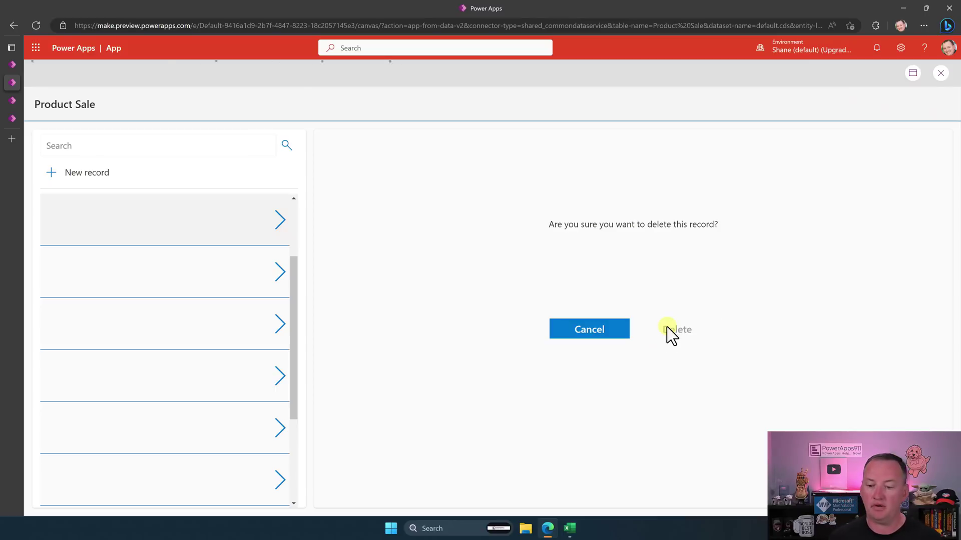
{"action": "left_click", "coordinate": [941, 74]}
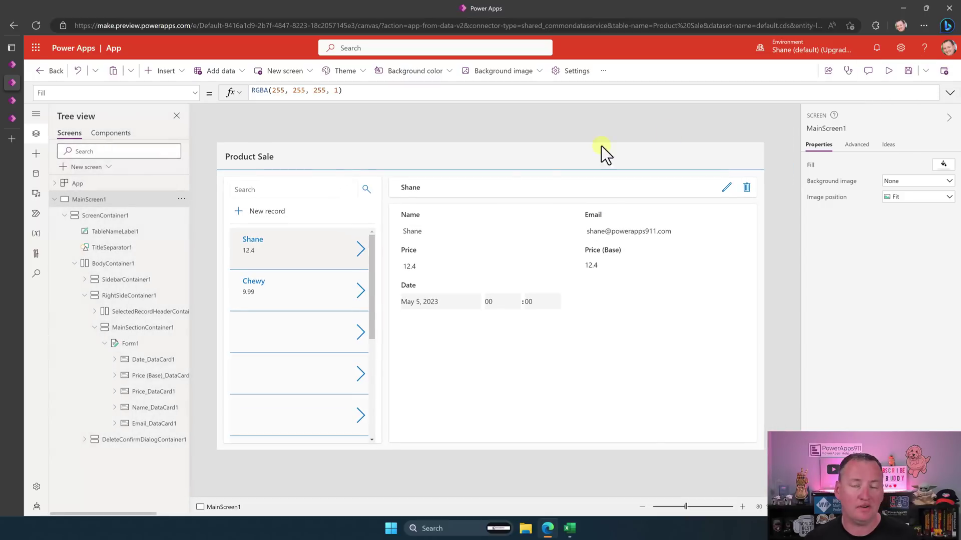
Open the app's Product Sale data source for editing and delete its eight blank records.
{"action": "left_click", "coordinate": [35, 173]}
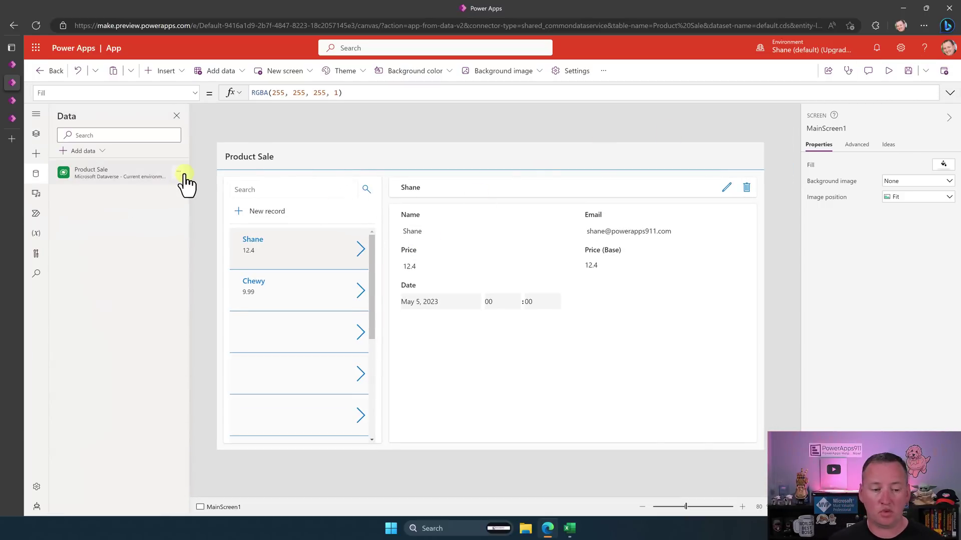
{"action": "left_click", "coordinate": [179, 173]}
{"action": "left_click", "coordinate": [190, 196]}
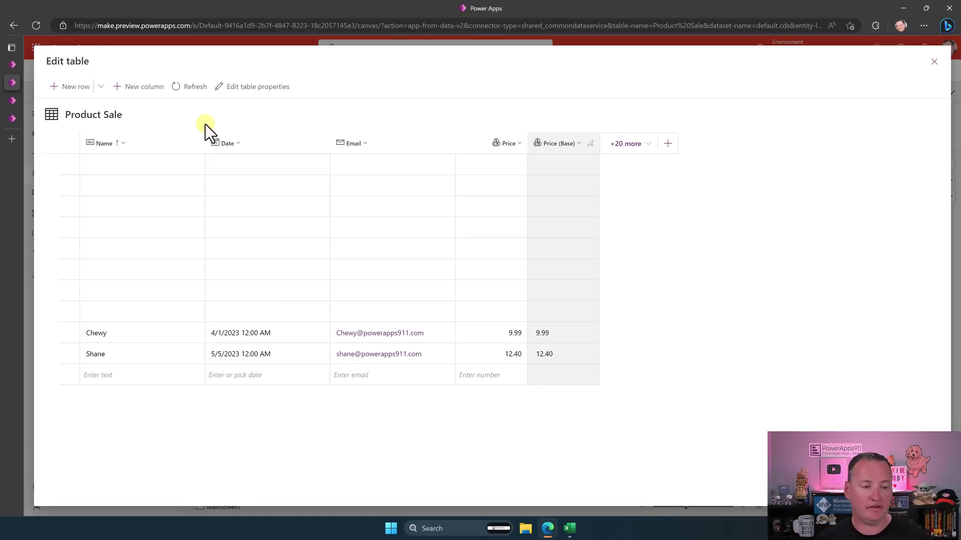
{"action": "left_click", "coordinate": [69, 165]}
{"action": "left_click", "coordinate": [69, 186]}
{"action": "left_click", "coordinate": [69, 207]}
{"action": "left_click", "coordinate": [69, 228]}
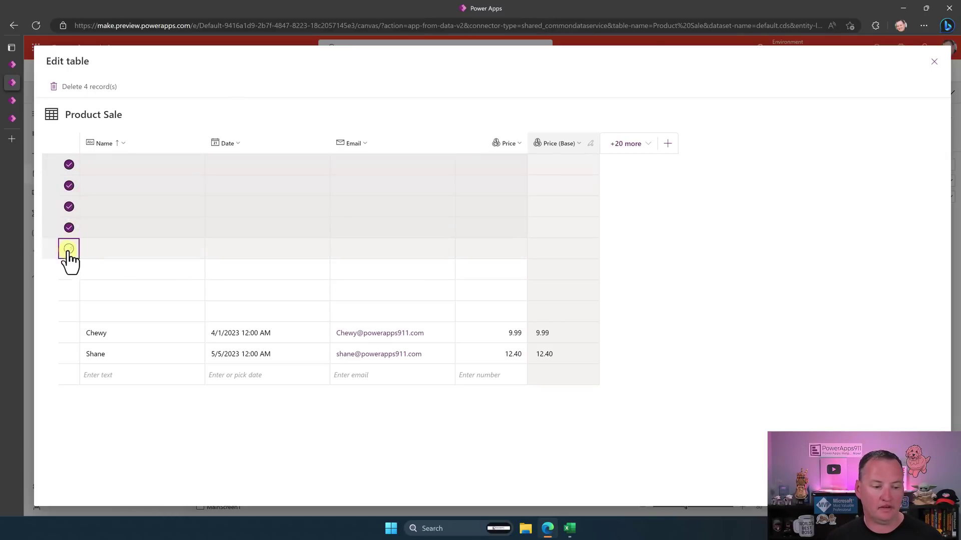
{"action": "left_click", "coordinate": [68, 249]}
{"action": "left_click", "coordinate": [68, 270]}
{"action": "left_click", "coordinate": [69, 291]}
{"action": "left_click", "coordinate": [69, 312]}
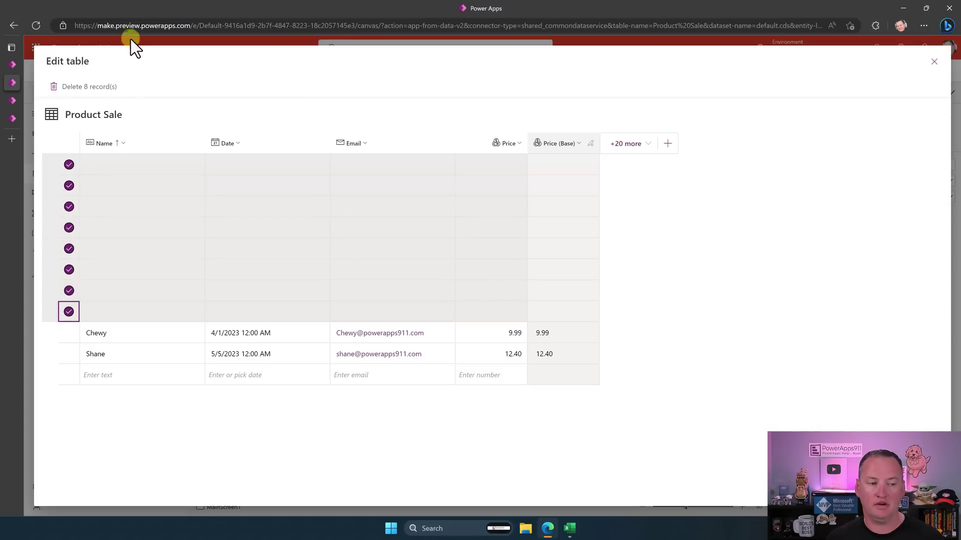
{"action": "left_click", "coordinate": [87, 89]}
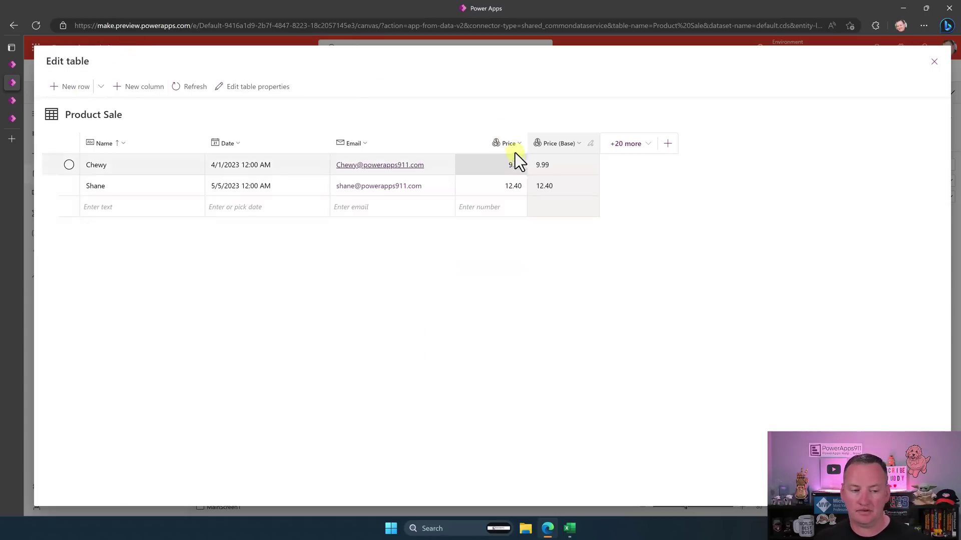